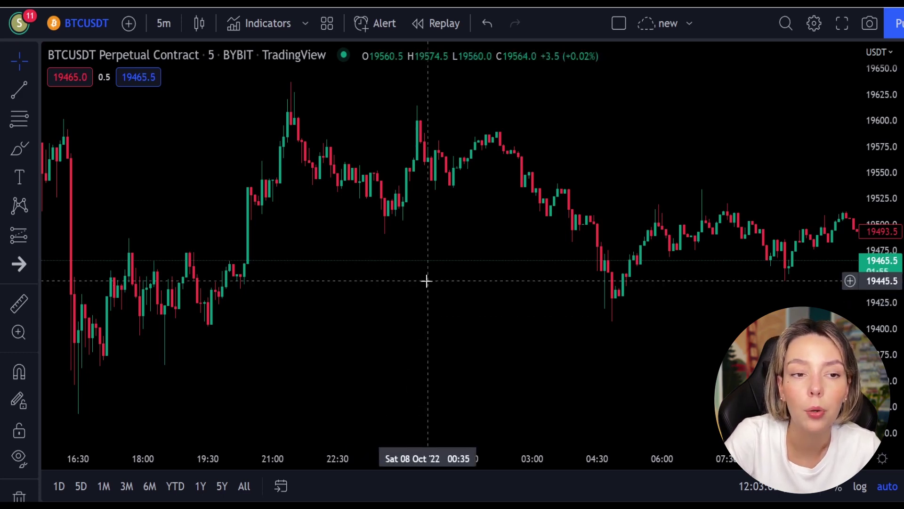
Pan the BTCUSDT 5-minute chart back through 7 October to the 6 October candles
left_click_drag(499, 248, 331, 284)
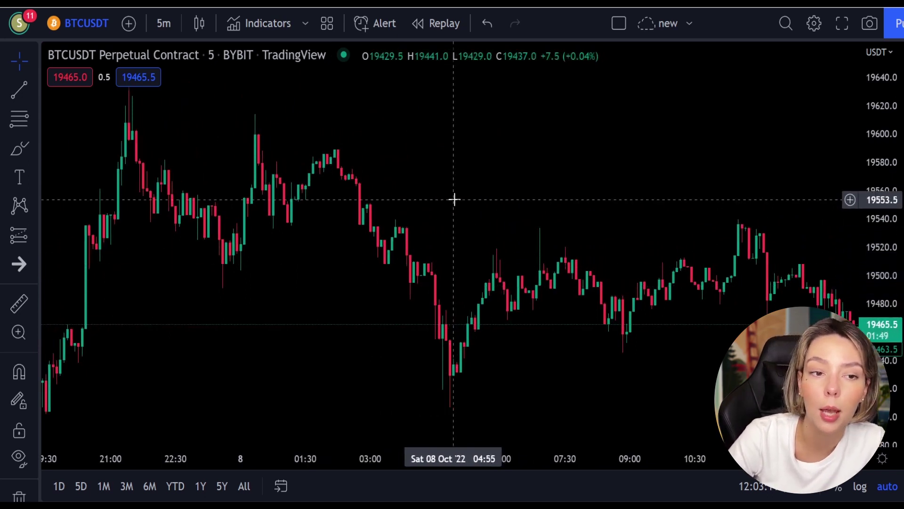
left_click_drag(454, 200, 518, 216)
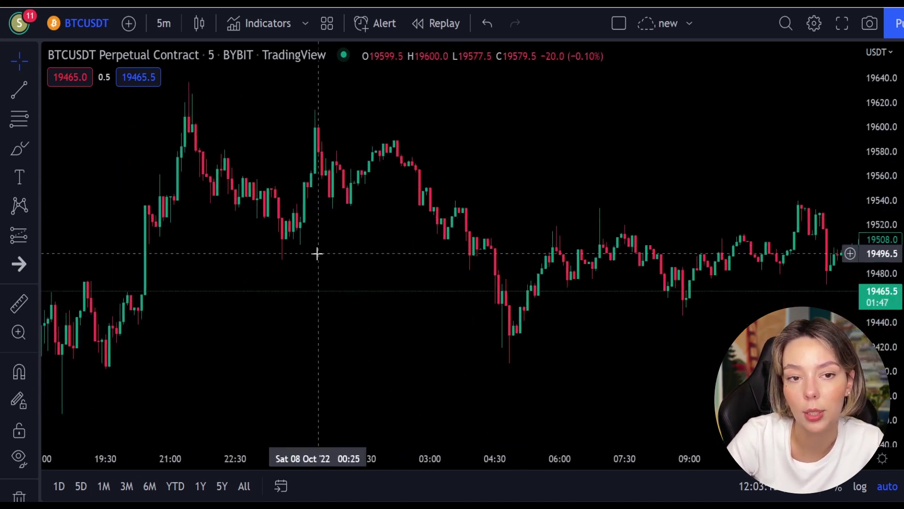
left_click_drag(308, 257, 476, 328)
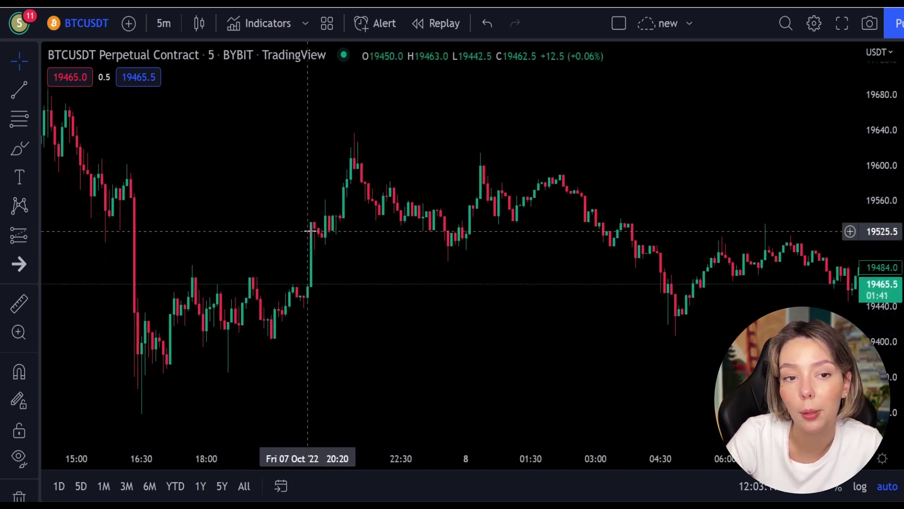
left_click_drag(245, 190, 510, 289)
left_click_drag(159, 238, 555, 366)
left_click_drag(228, 218, 435, 309)
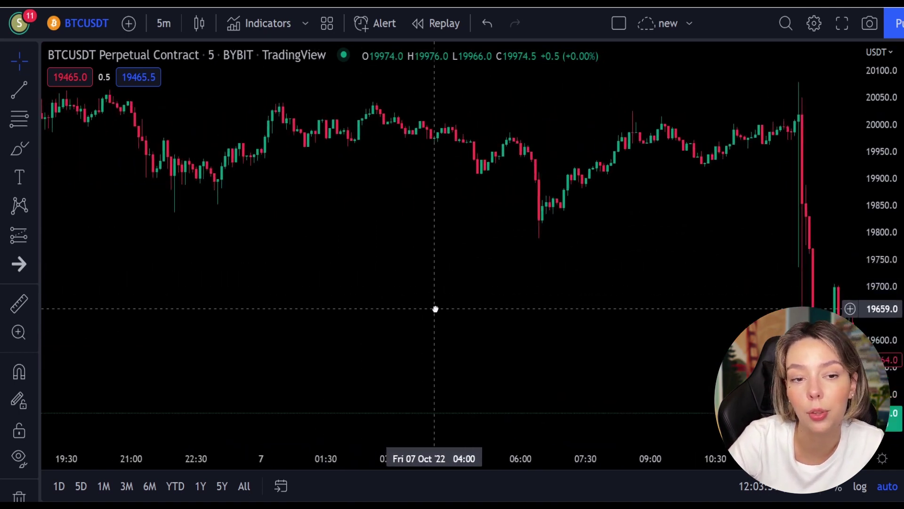
left_click_drag(212, 234, 414, 290)
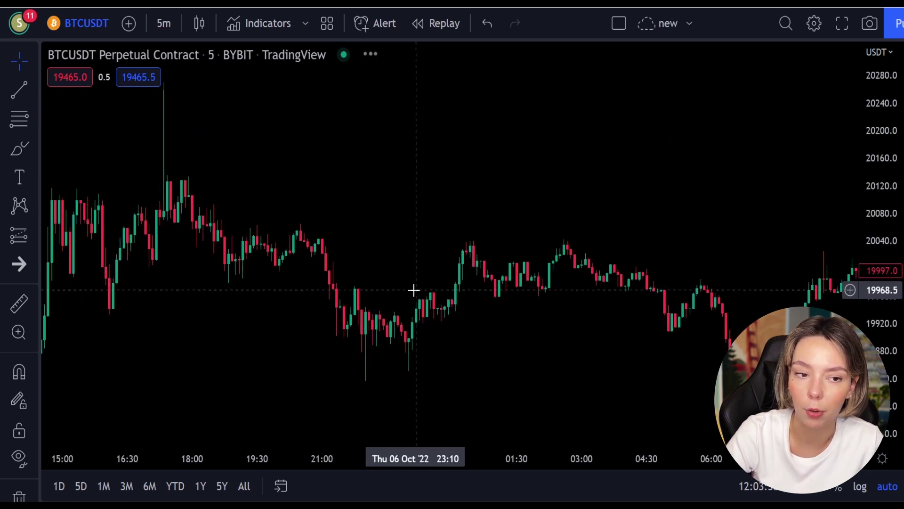
left_click_drag(185, 288, 445, 350)
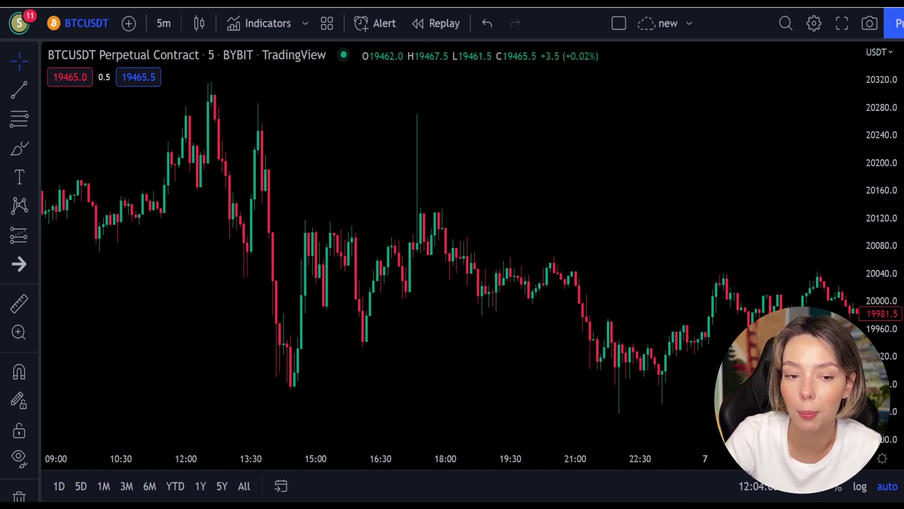
Add the Laguerre RSI (LaRSI close 0.2) indicator via a 'la rsi' search
left_click(265, 25)
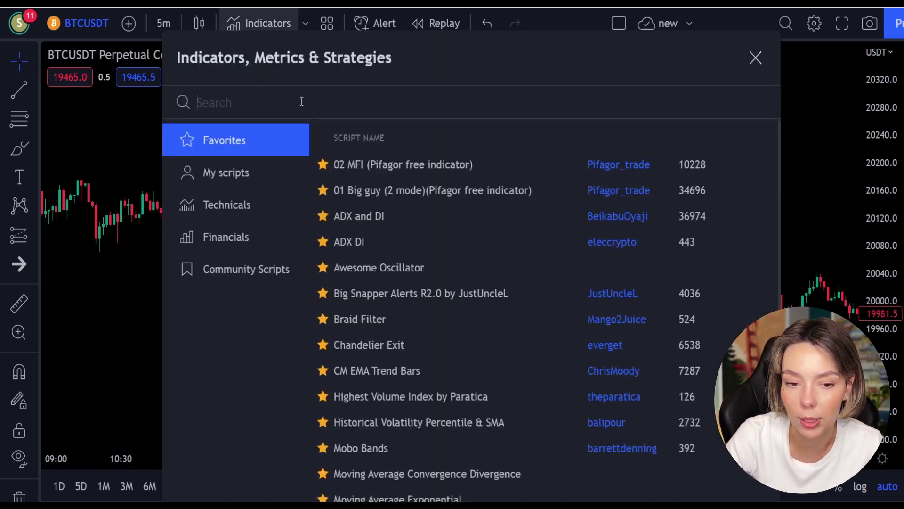
type("la rsi")
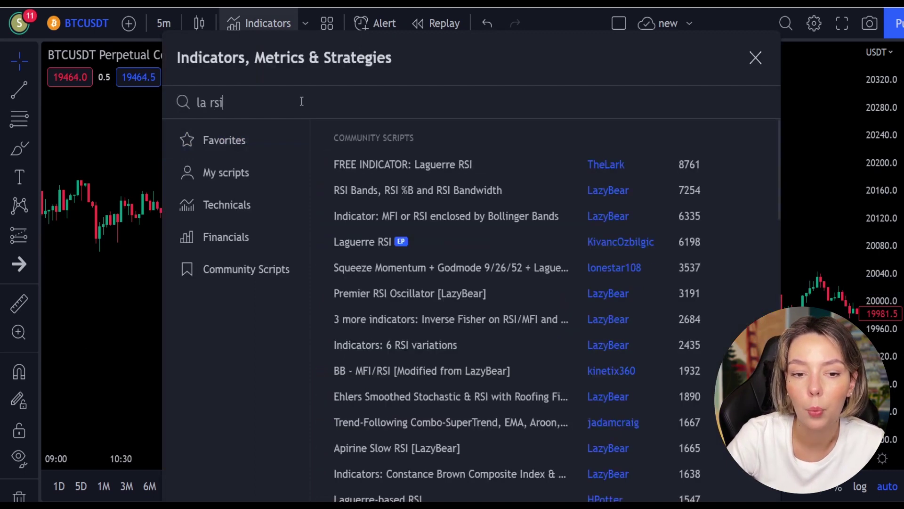
left_click(367, 241)
left_click(755, 58)
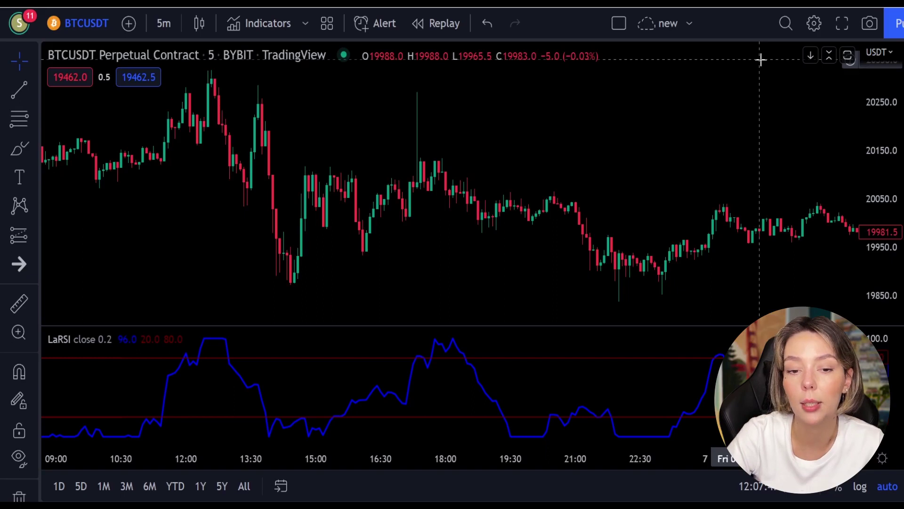
Overlay the SuperTrend+ indicator on the candles via a 'supertrend+' search
left_click(267, 23)
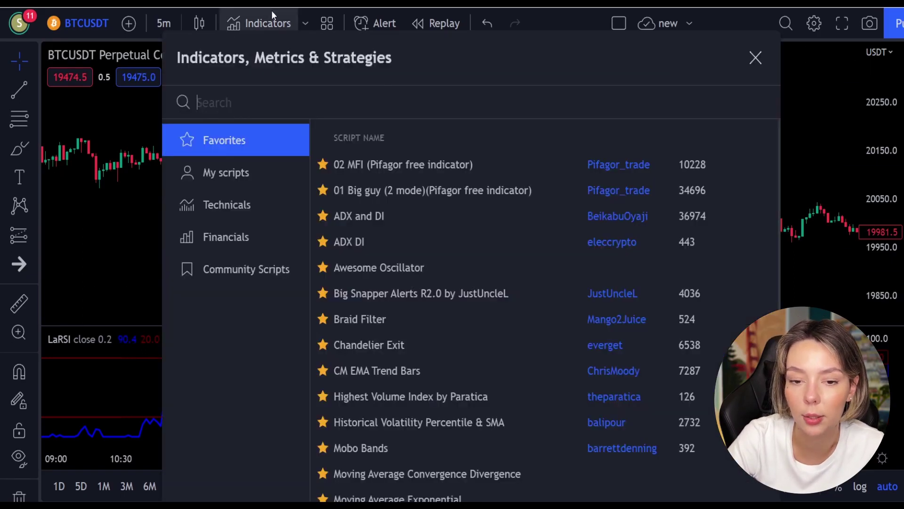
type("supertrend+")
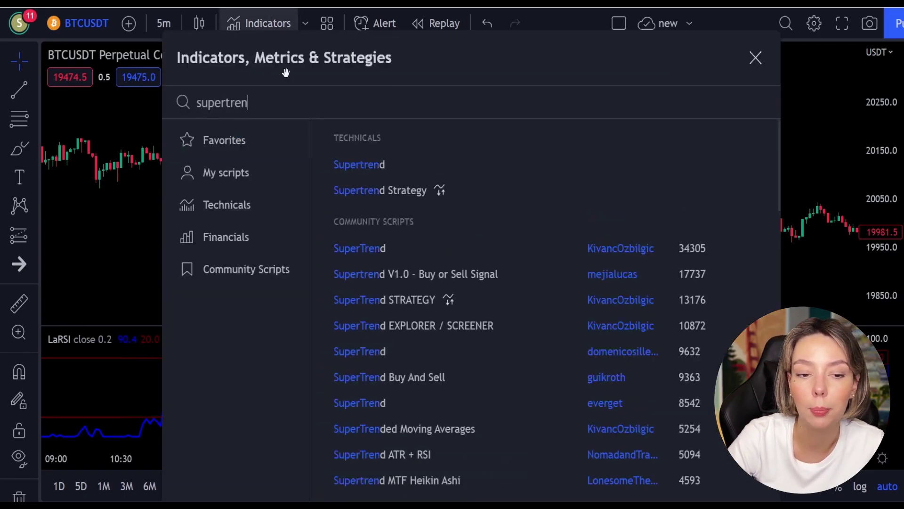
left_click(428, 167)
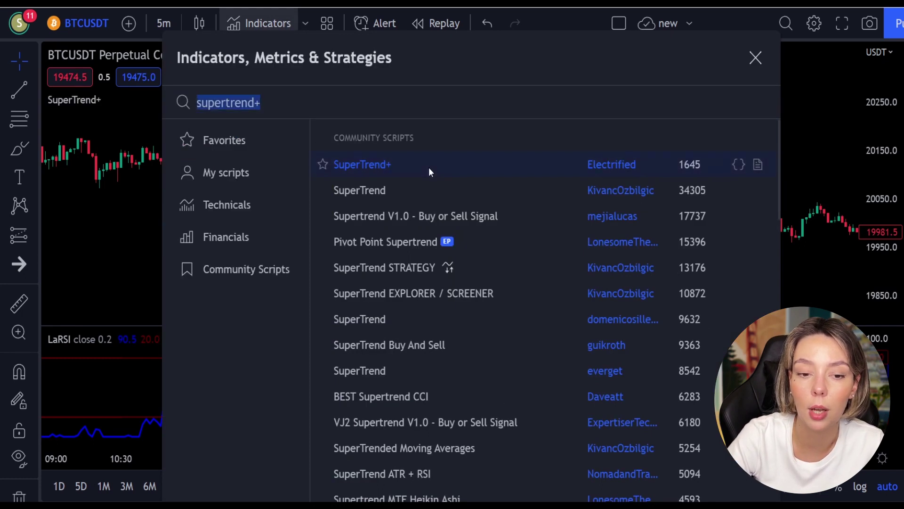
left_click(758, 65)
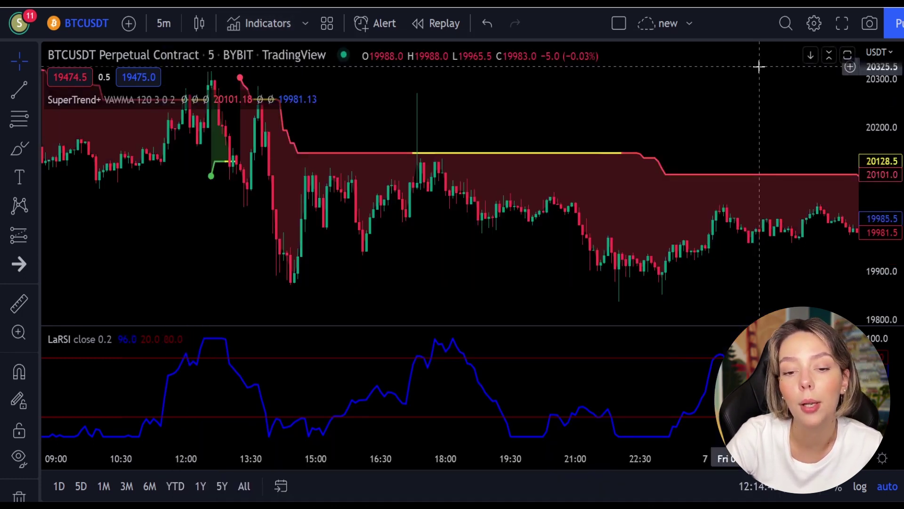
Pan back to the older candles around 18:00 and bring up the indicator search again
left_click_drag(446, 112, 664, 186)
left_click_drag(290, 211, 632, 286)
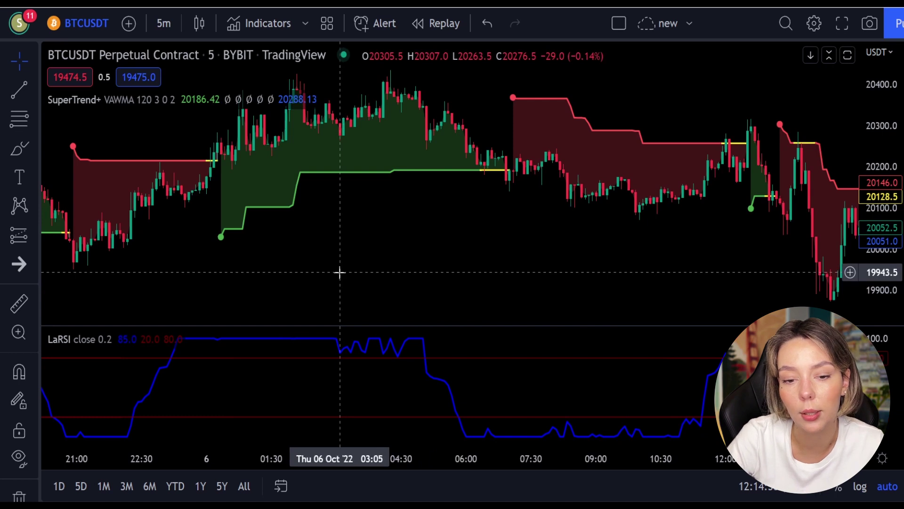
left_click_drag(339, 272, 465, 281)
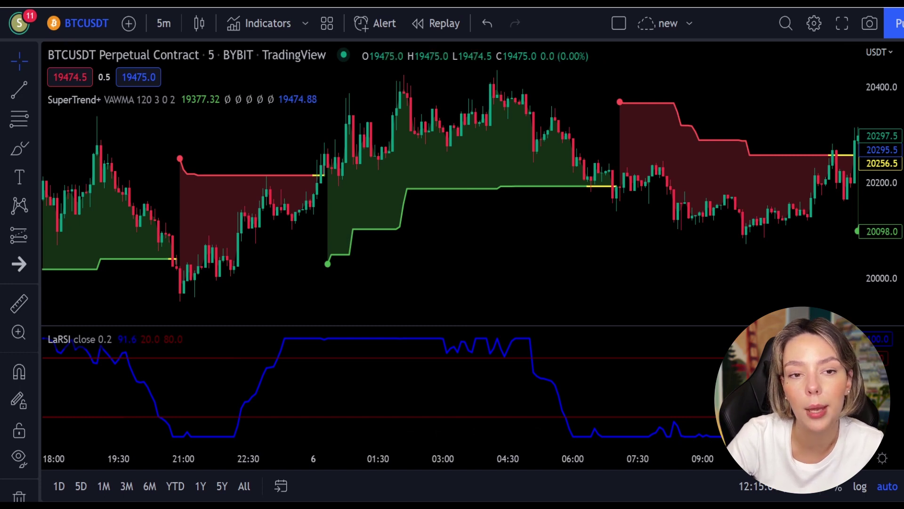
left_click(250, 21)
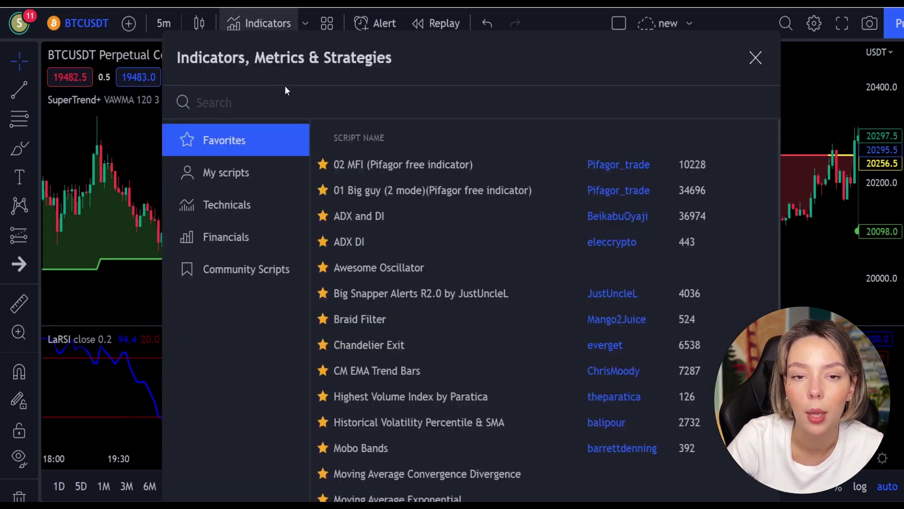
Add the Waddah Attar Explosion V2 [SHK] indicator via a 'waddah' search
type("waddag")
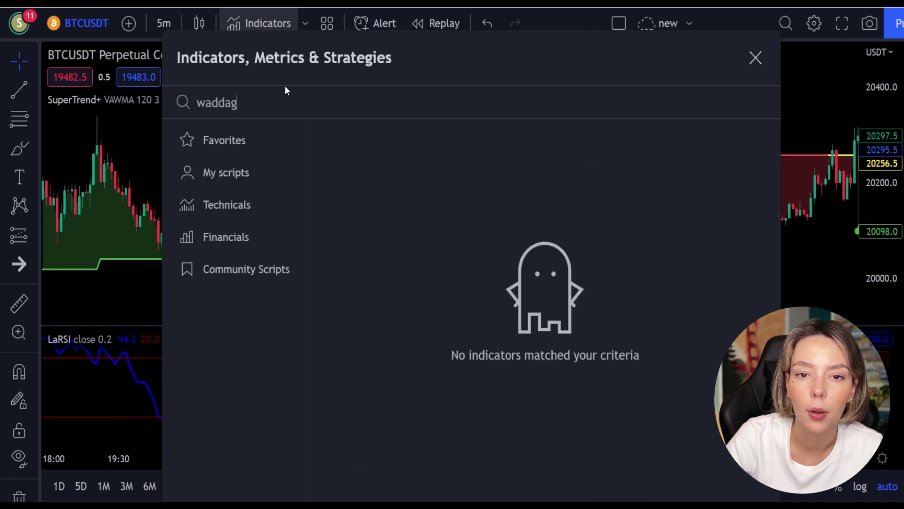
key("BackSpace")
type("h")
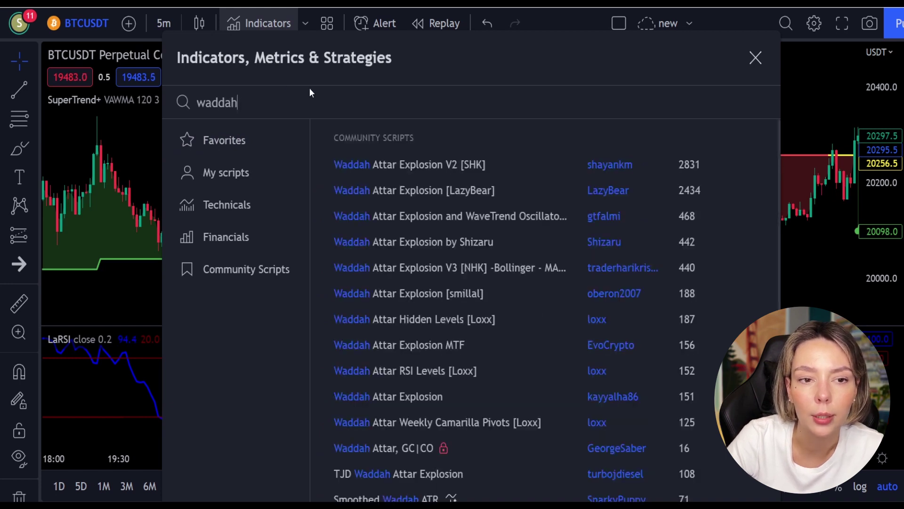
left_click(422, 162)
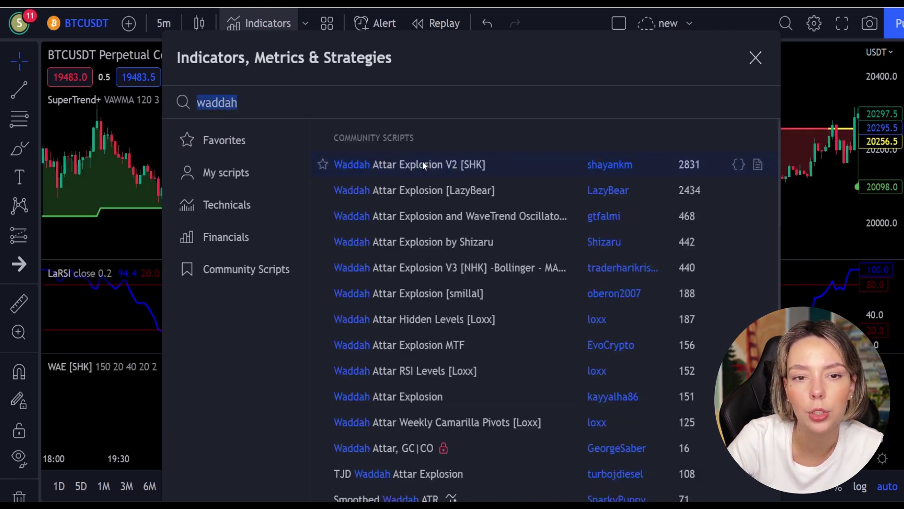
left_click(755, 59)
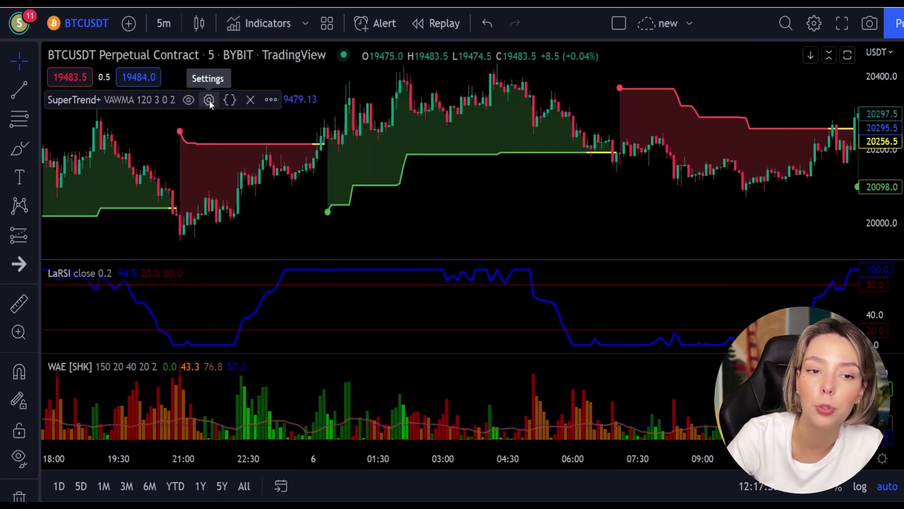
left_click(209, 100)
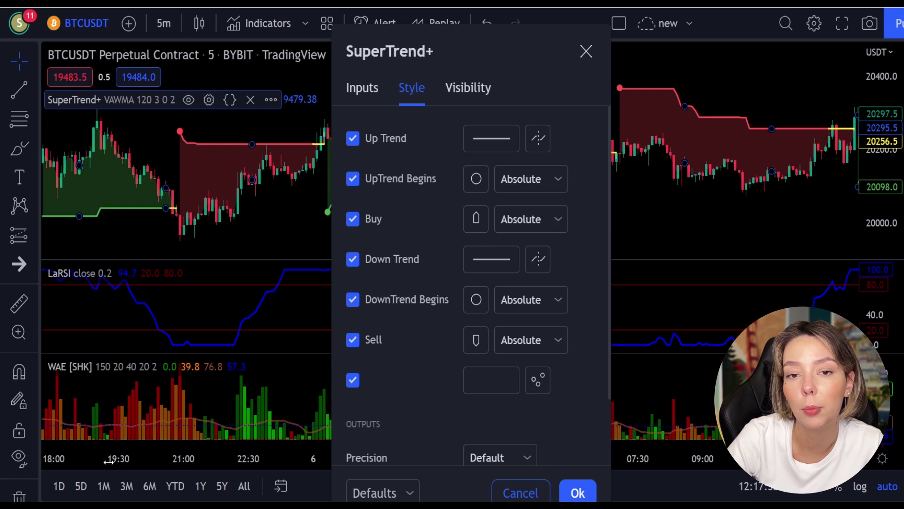
Raise the SuperTrend+ Multiplier input from 3 to 4
left_click(366, 89)
left_click(489, 254)
left_click(489, 254)
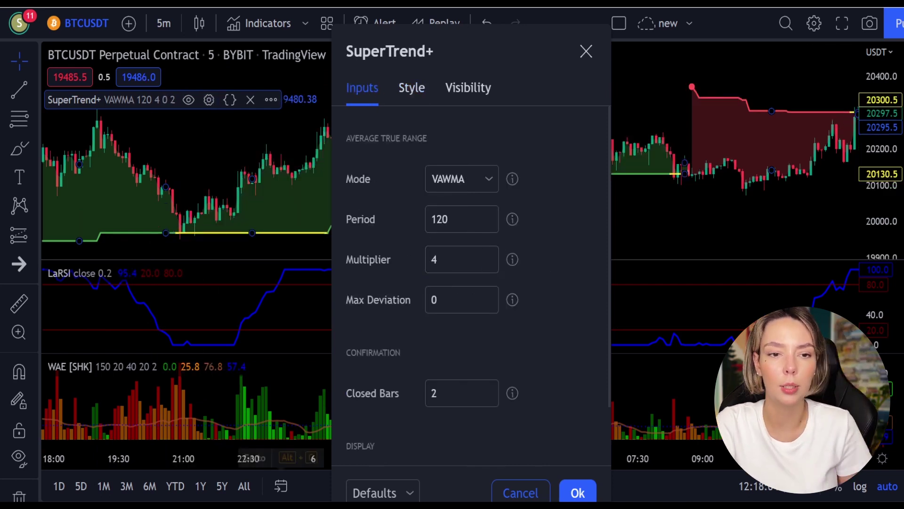
key("Return")
Style WAE [SHK]: hide the DeadZoneLine and make the ExplosionLine white at 100% opacity
left_click(190, 367)
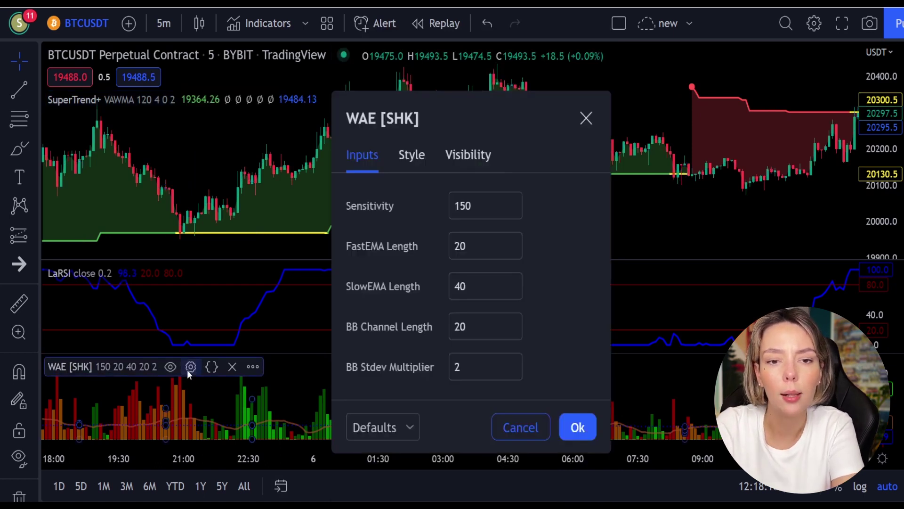
left_click(412, 154)
scroll(355, 345, "down", 1)
left_click(352, 343)
left_click(464, 305)
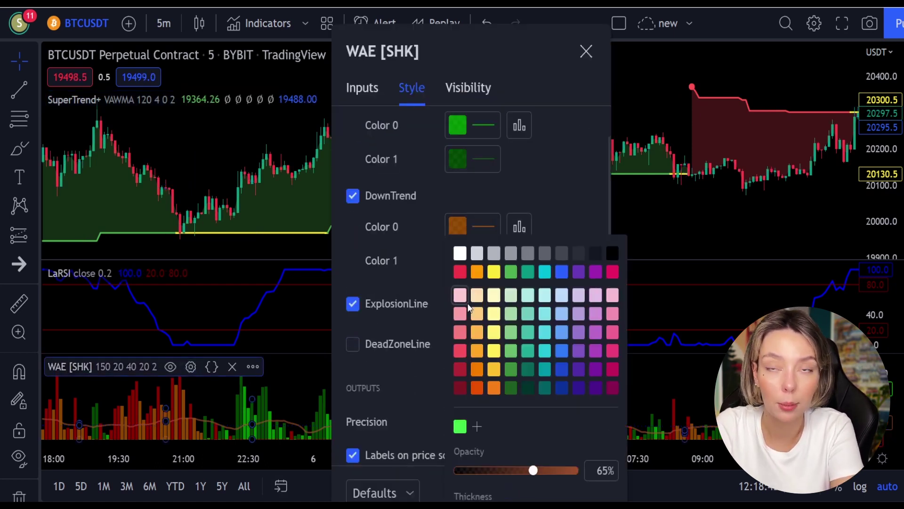
left_click(460, 255)
left_click_drag(534, 470, 588, 475)
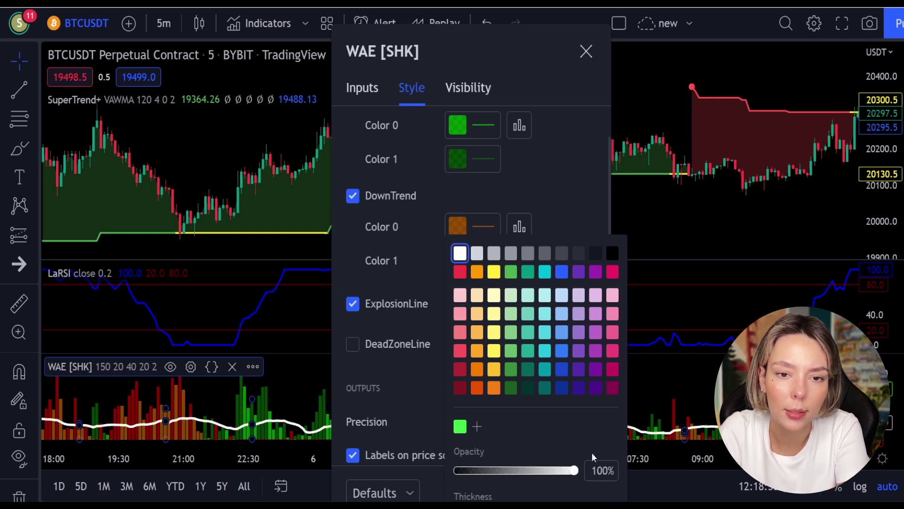
left_click(432, 407)
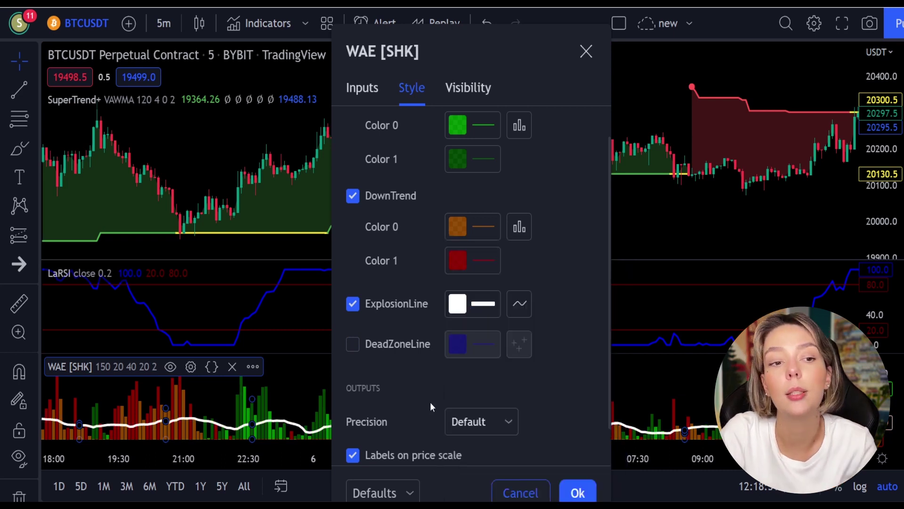
left_click(578, 493)
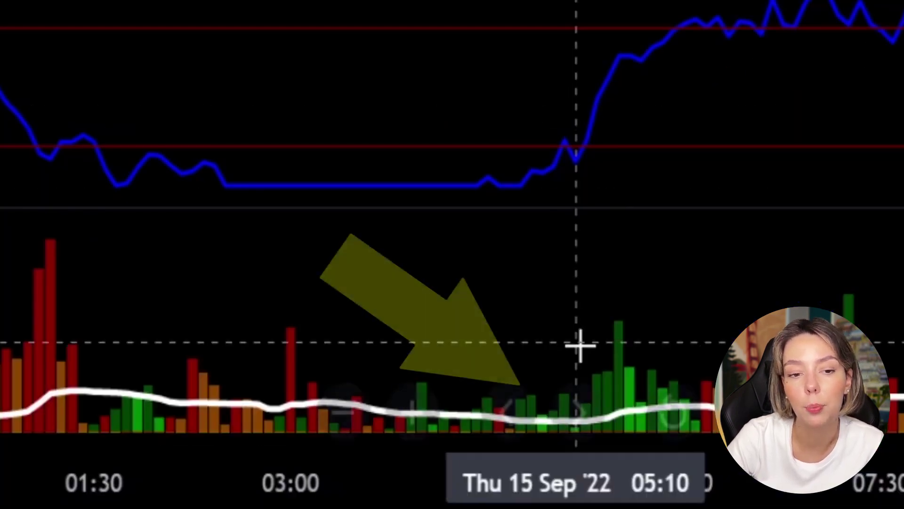
Bring up the Bybit exchange homepage in place of the chart
mouse_move(501, 433)
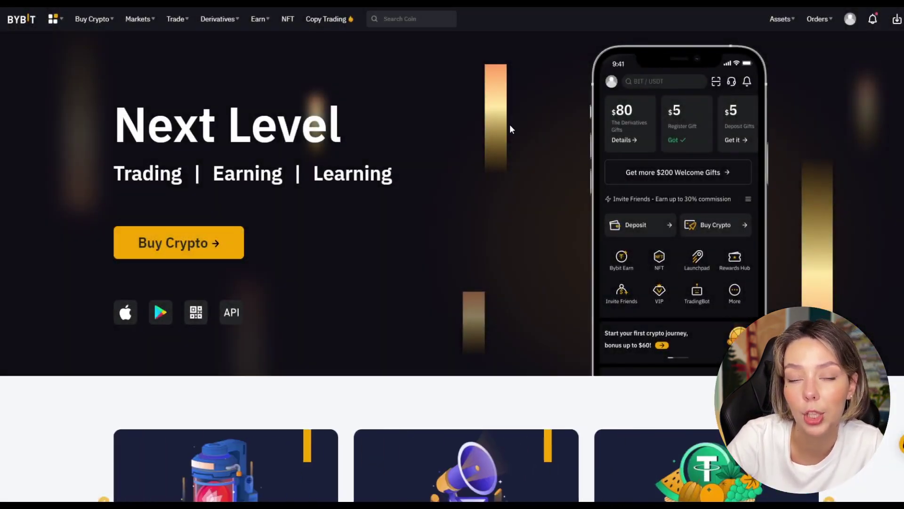
Open the BTCUSDT perpetual trading page and adjust the long leverage in the isolated margin settings
scroll(507, 135, "down", 6)
scroll(796, 233, "down", 12)
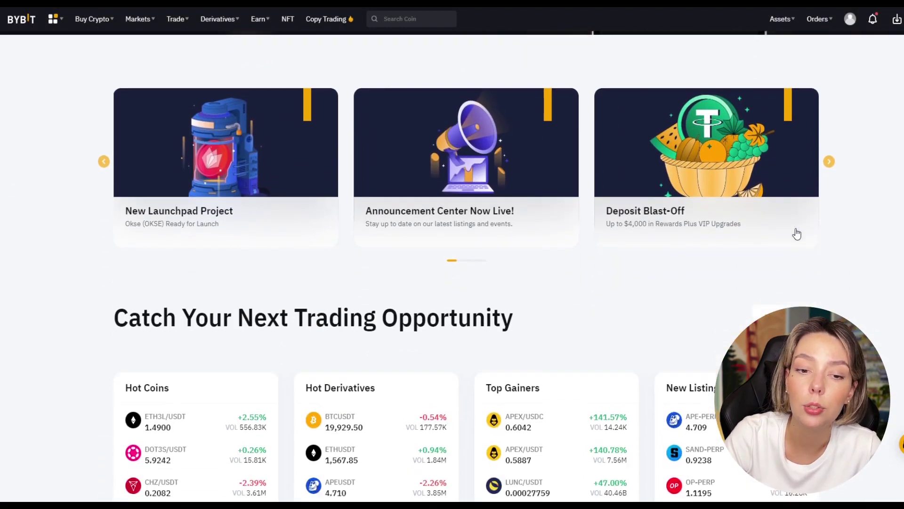
scroll(796, 232, "up", 18)
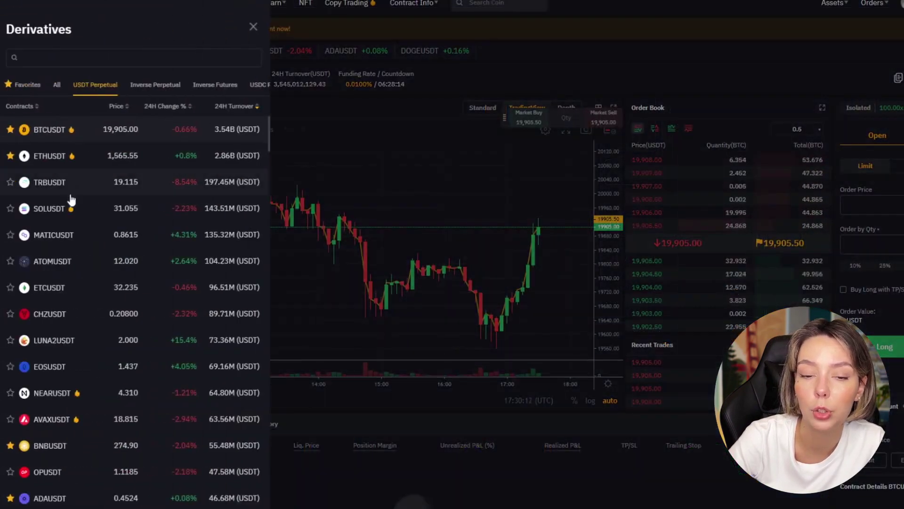
scroll(71, 200, "down", 20)
scroll(80, 238, "down", 15)
left_click(408, 155)
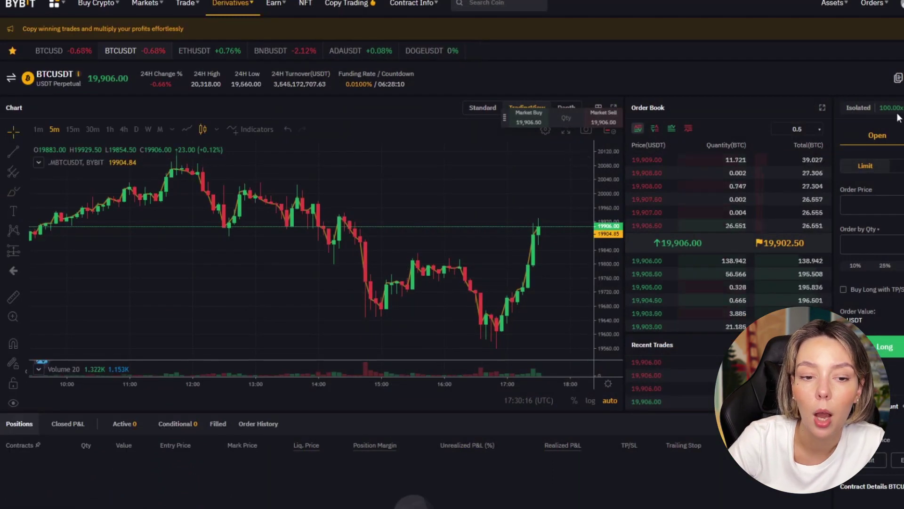
left_click(859, 107)
left_click_drag(597, 274, 483, 274)
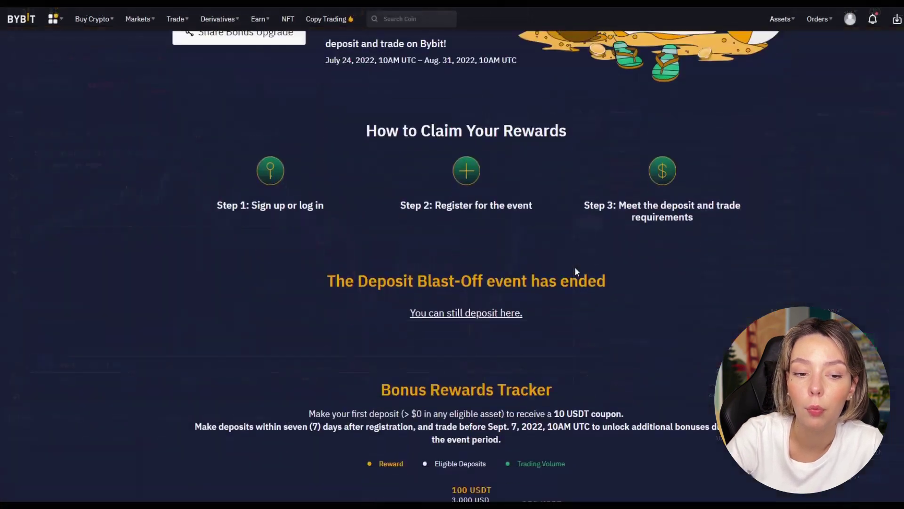
Review the Deposit Blast-Off promo page, highlighting the $4,000 bonus amount
scroll(553, 264, "up", 5)
left_click_drag(278, 141, 449, 147)
left_click(556, 140)
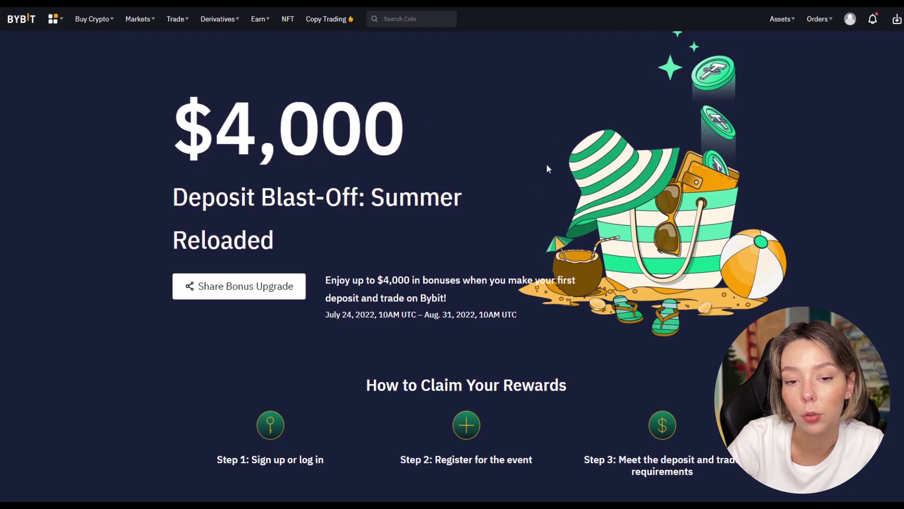
scroll(524, 234, "down", 6)
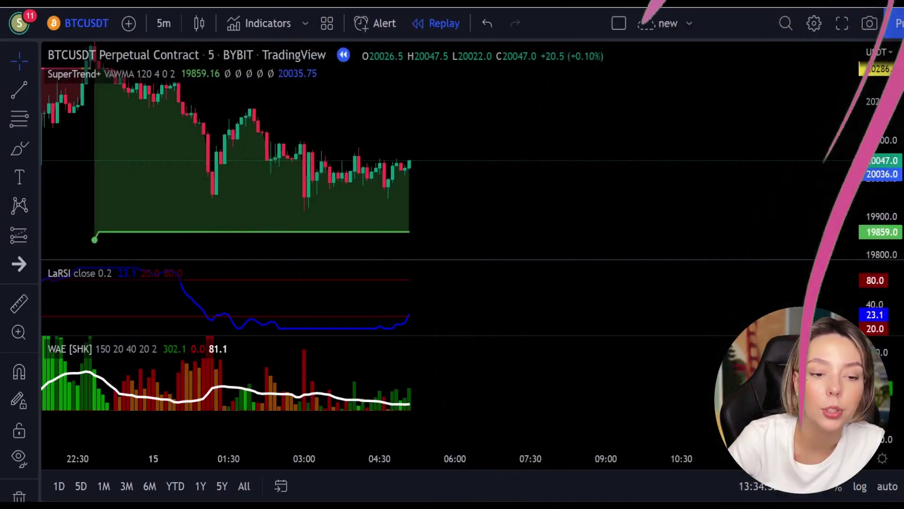
left_click(13, 146)
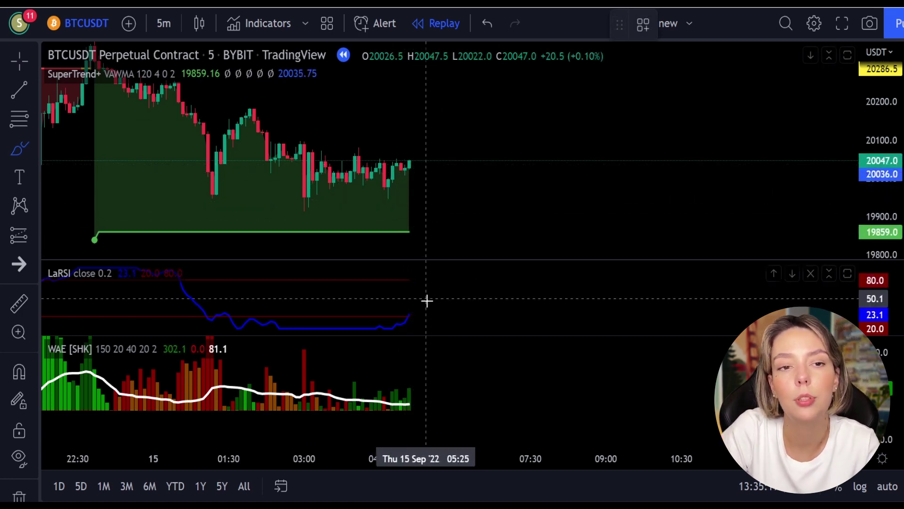
mouse_move(421, 308)
left_mouse_down()
mouse_move(406, 309)
mouse_move(409, 320)
left_mouse_up()
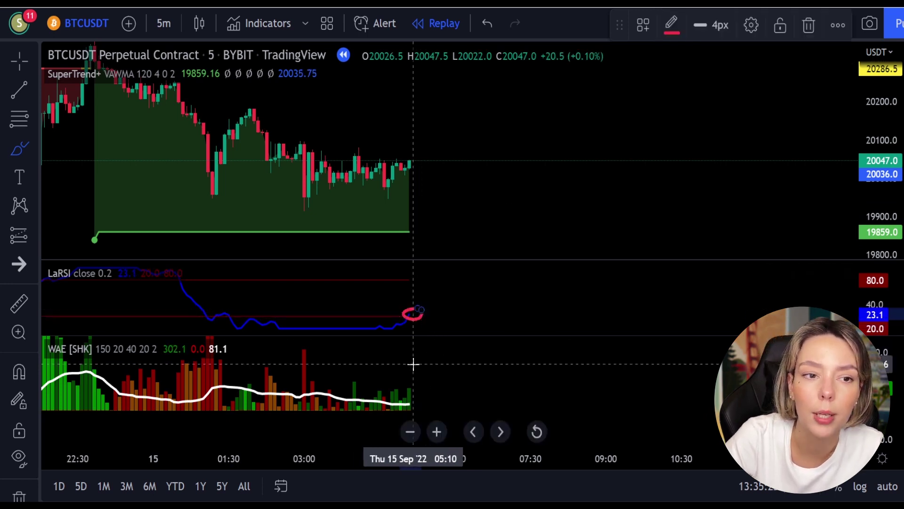
mouse_move(414, 370)
left_mouse_down()
mouse_move(405, 374)
mouse_move(419, 394)
left_mouse_up()
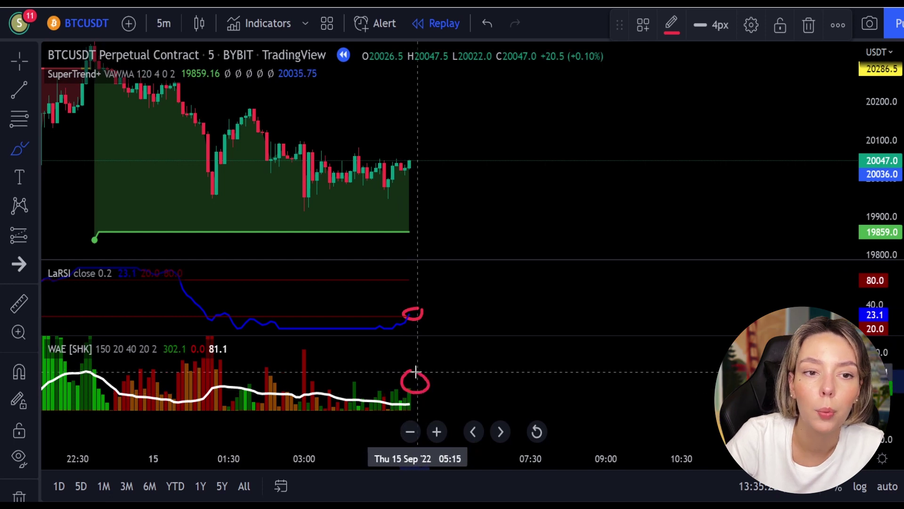
key("ctrl+z")
key("ctrl+z")
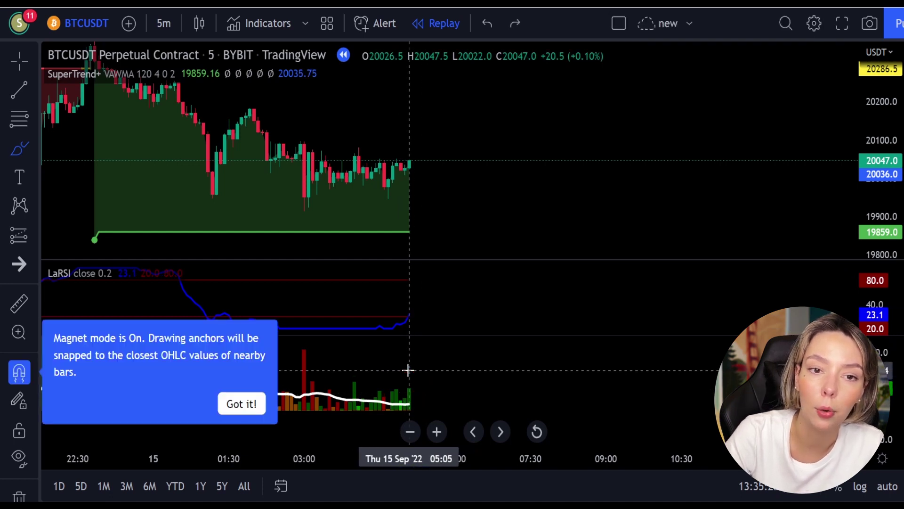
left_click(21, 240)
Place a long position at the latest candle with its stop at 19908
left_click(414, 161)
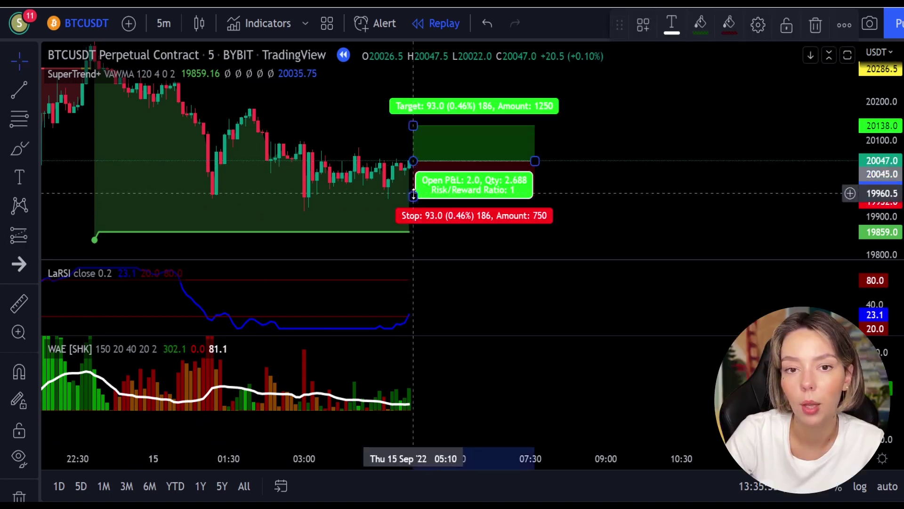
left_click_drag(413, 195, 413, 214)
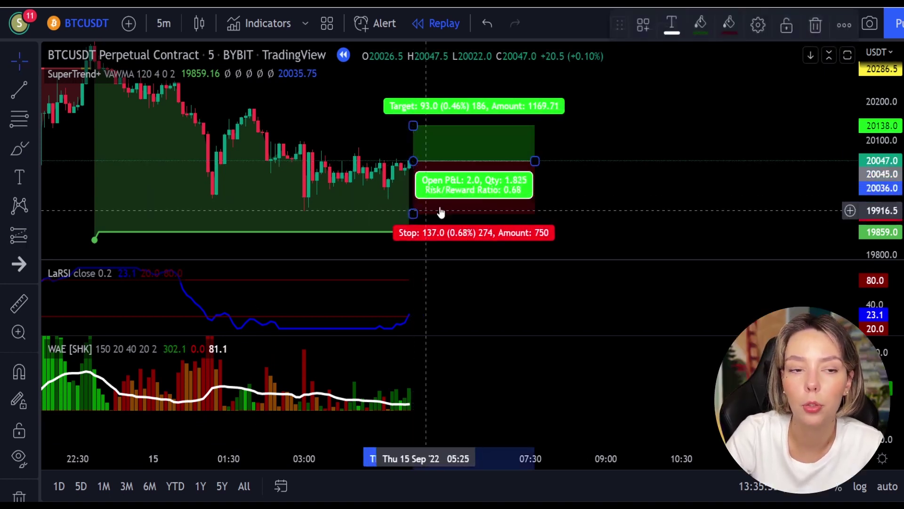
left_click(573, 145)
mouse_move(573, 146)
left_mouse_down()
mouse_move(571, 176)
mouse_move(553, 209)
mouse_move(549, 183)
left_mouse_up()
left_click(494, 183)
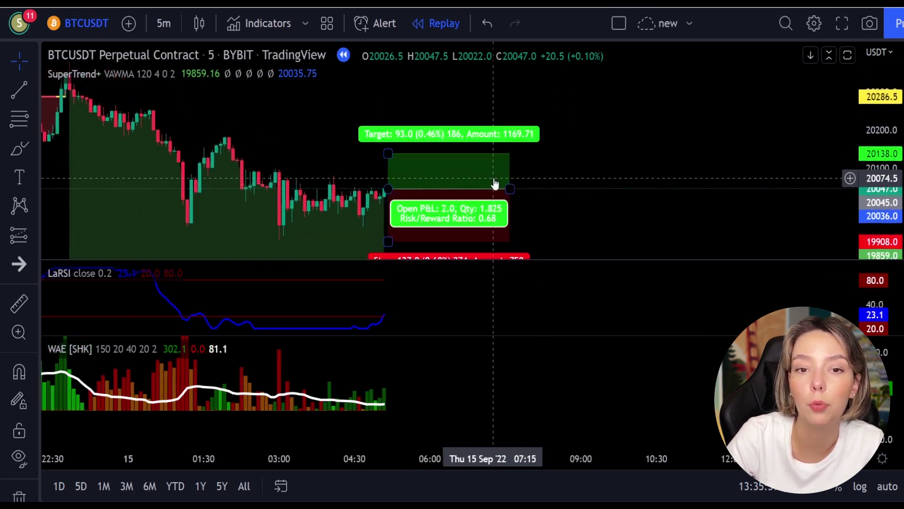
Raise the long target to 20253.5 and run the bar replay until price reaches it
left_click_drag(388, 153, 394, 110)
left_click(537, 145)
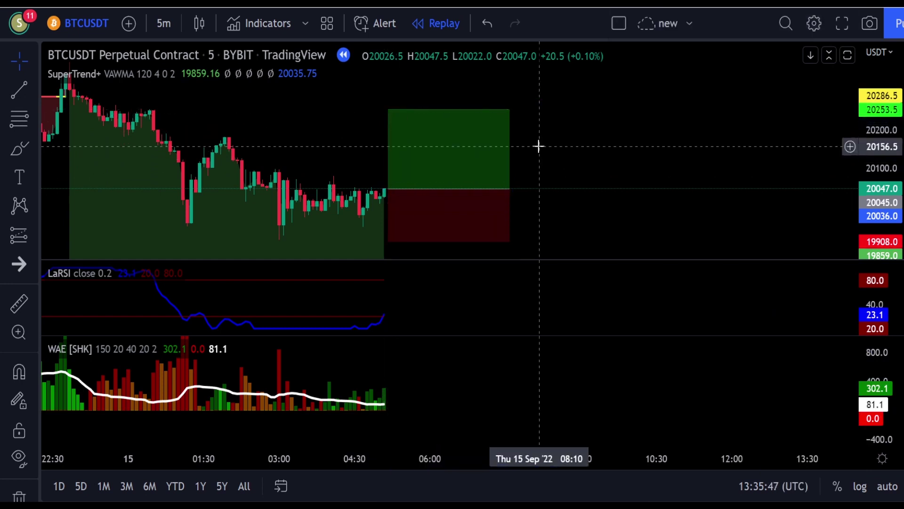
left_click_drag(537, 145, 538, 119)
left_click(437, 431)
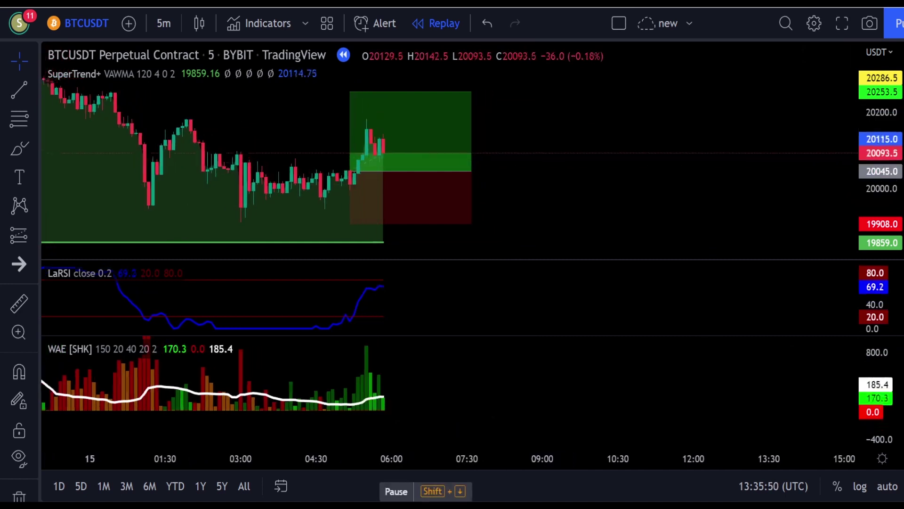
key("shift+Down")
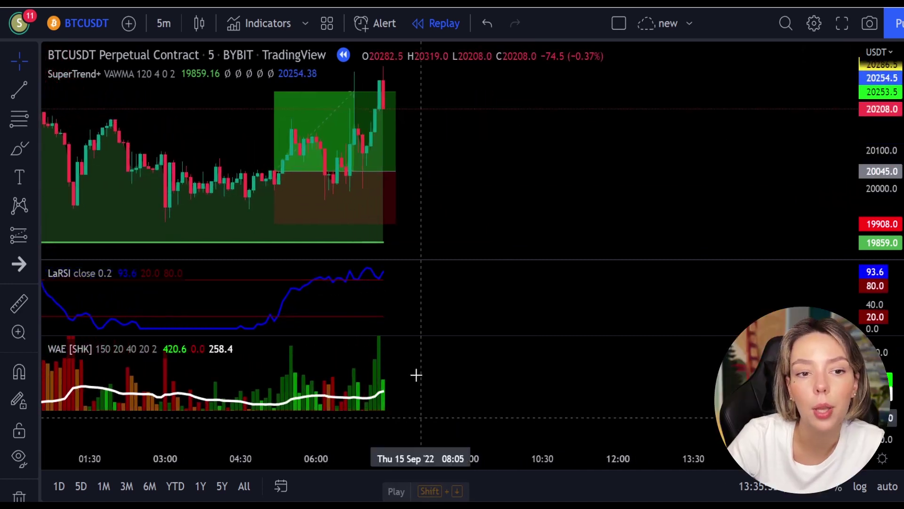
Narrow the long box, circle the latest highs, WAE bars and LaRSI end in red, then undo
left_click(363, 109)
left_click_drag(397, 171, 350, 171)
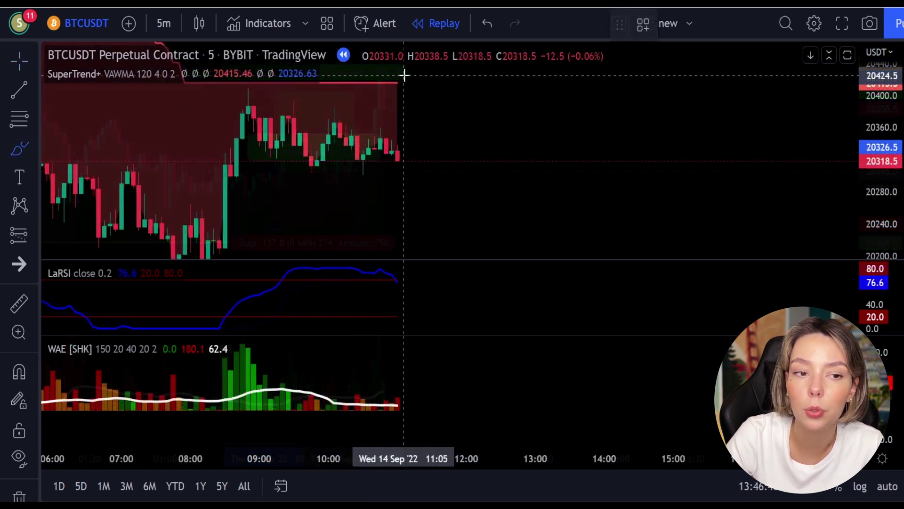
mouse_move(404, 75)
left_mouse_down()
mouse_move(371, 77)
mouse_move(394, 129)
mouse_move(430, 72)
mouse_move(392, 81)
left_mouse_up()
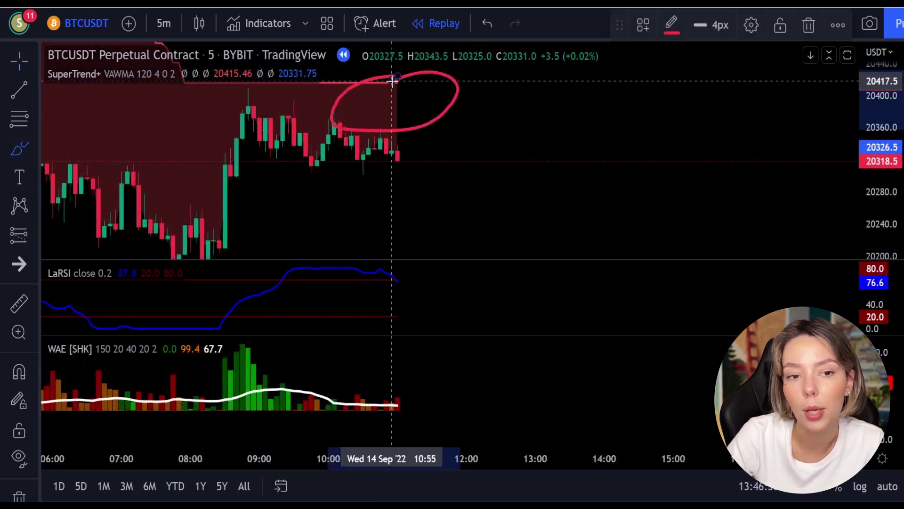
mouse_move(411, 379)
left_mouse_down()
mouse_move(365, 387)
mouse_move(402, 408)
mouse_move(418, 389)
mouse_move(400, 379)
left_mouse_up()
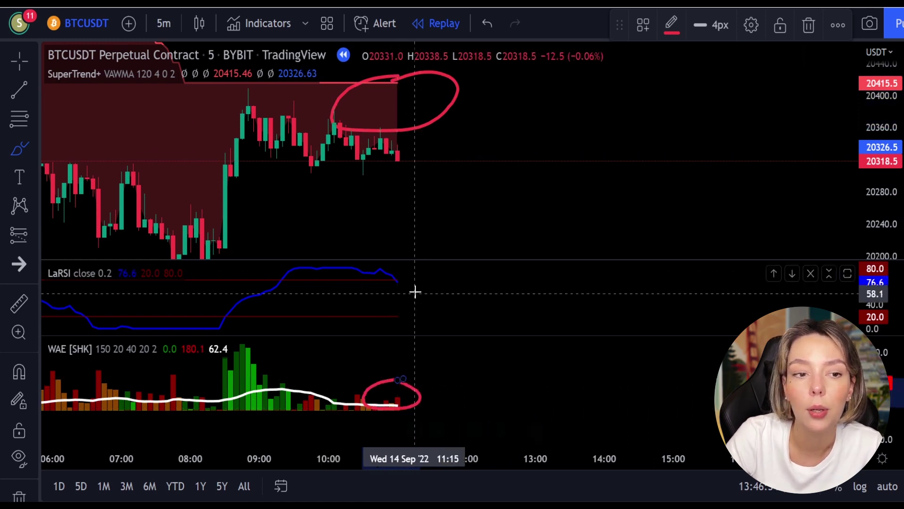
mouse_move(407, 273)
left_mouse_down()
mouse_move(383, 284)
mouse_move(411, 282)
left_mouse_up()
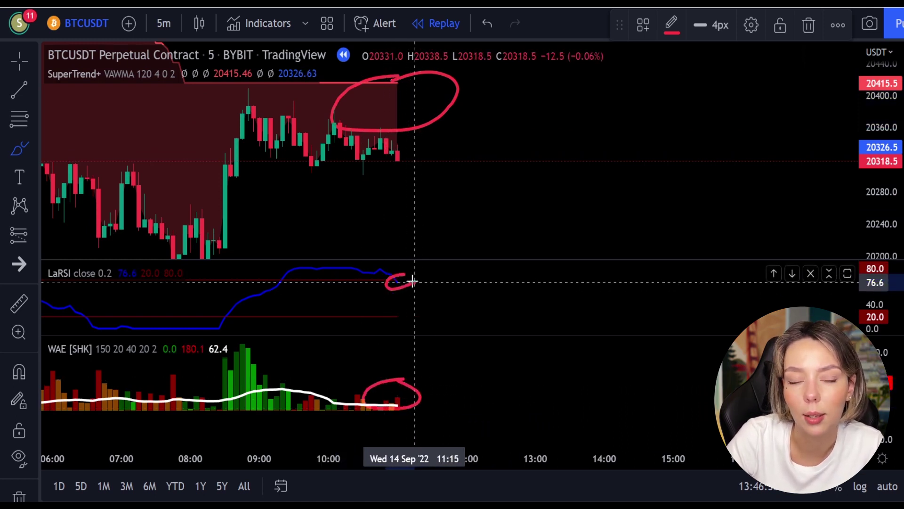
key("ctrl+z")
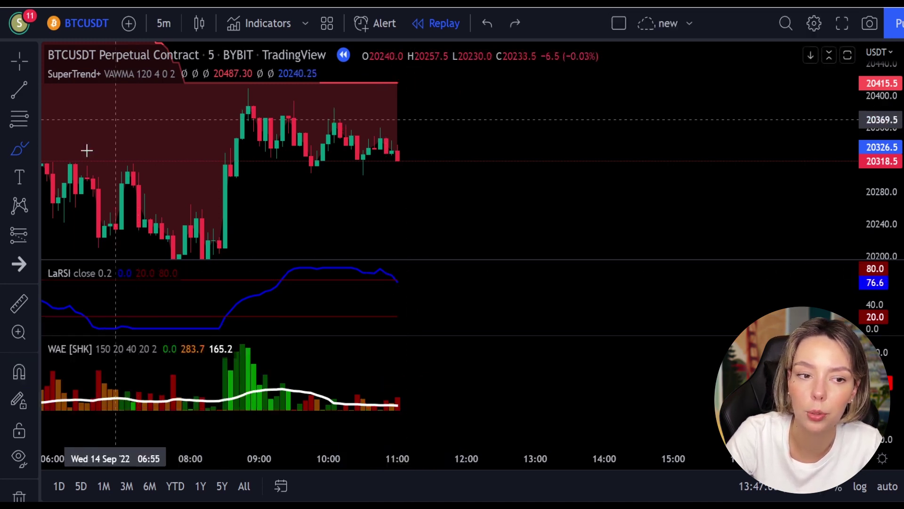
Place a short position at the latest candle with stop 20361.5 and target 20284
left_click(18, 239)
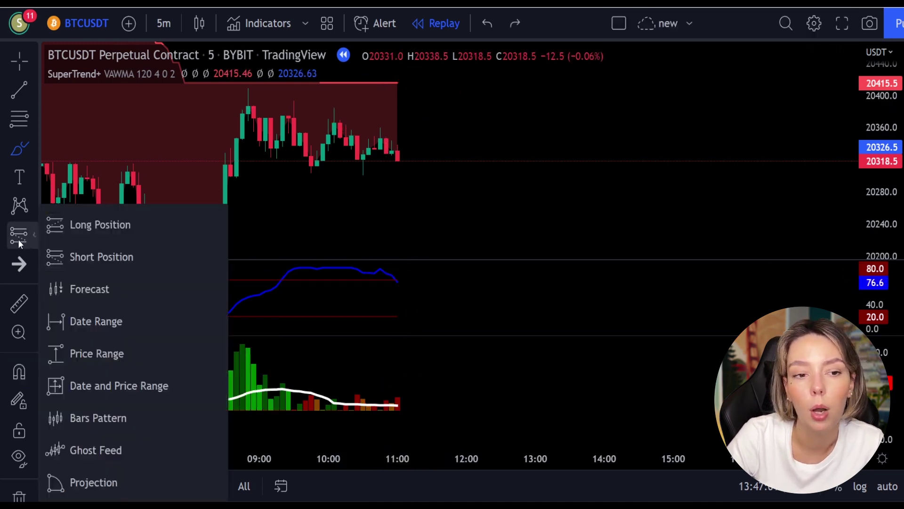
left_click(100, 255)
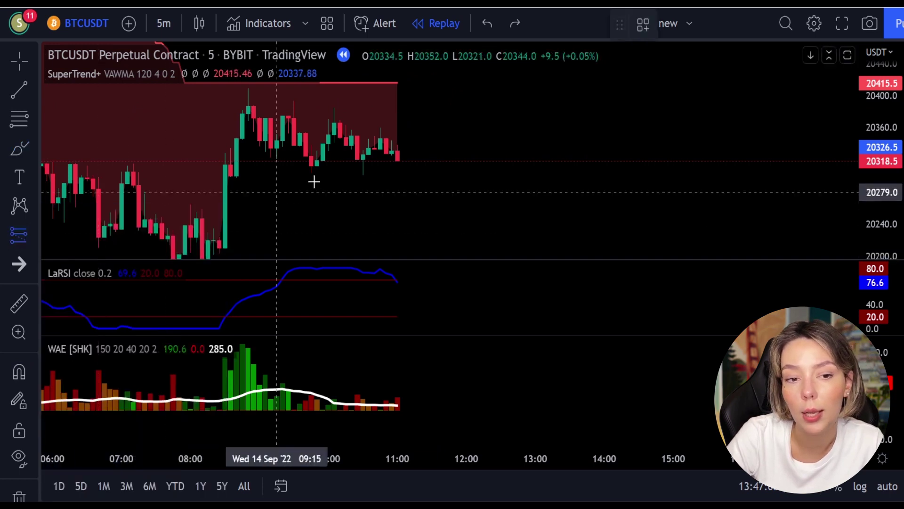
left_click(401, 151)
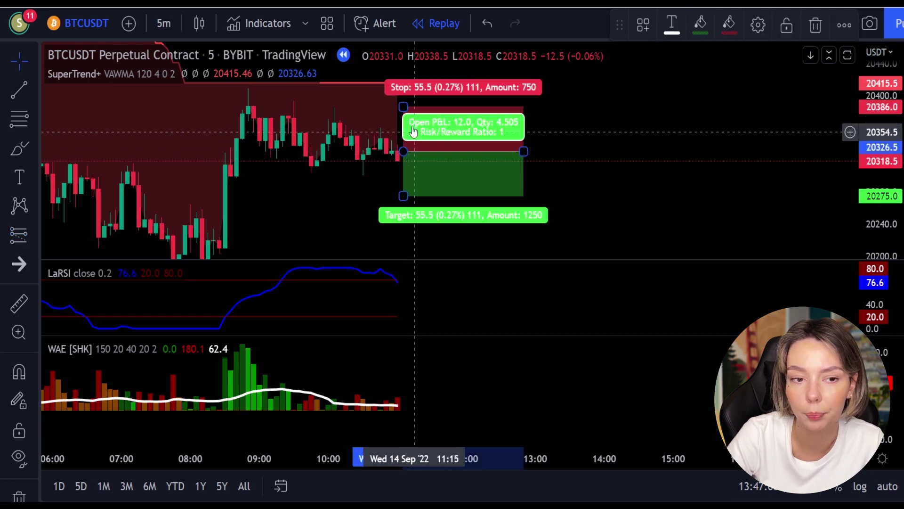
left_click_drag(406, 96, 405, 133)
left_click_drag(403, 196, 404, 183)
left_click_drag(406, 134, 406, 126)
left_click_drag(404, 184, 403, 188)
Resume the replay until the short hits its target, then narrow the short position box
left_click_drag(523, 151, 577, 148)
key("shift+Down")
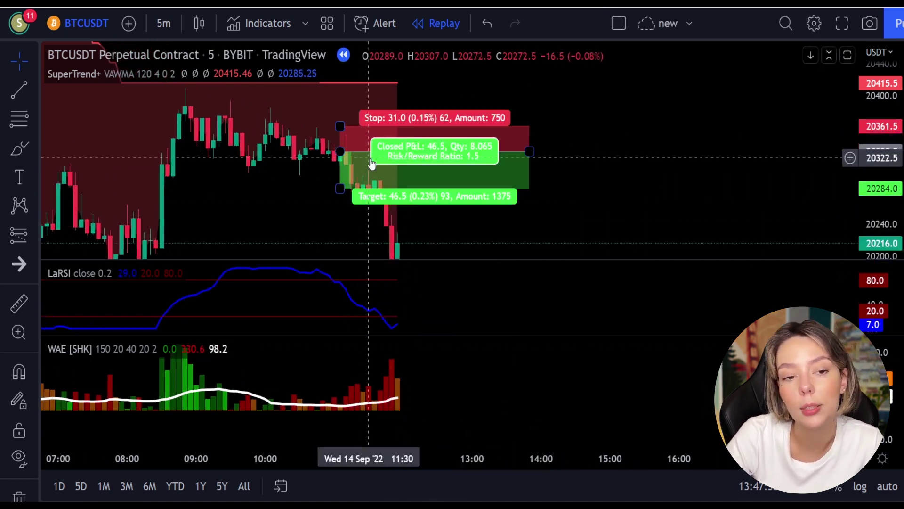
left_click(528, 153)
left_click_drag(528, 153, 352, 187)
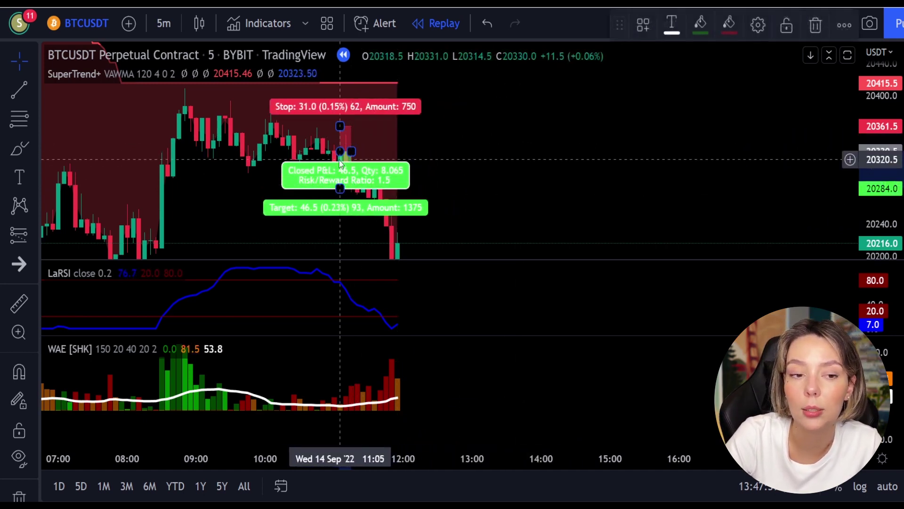
left_click(504, 108)
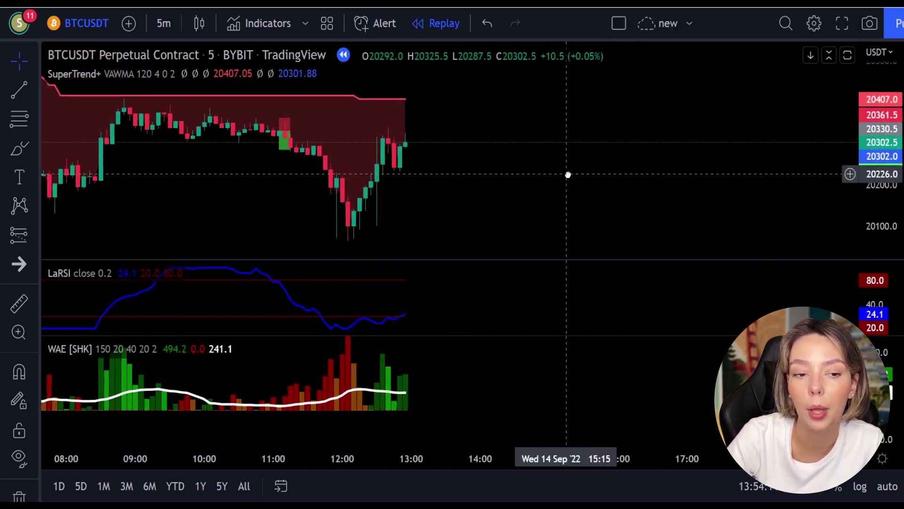
Circle the latest WAE bars, the LaRSI turn and the highs at SuperTrend in red brush strokes
left_click(20, 149)
mouse_move(416, 348)
left_mouse_down()
mouse_move(400, 348)
mouse_move(370, 379)
mouse_move(424, 380)
left_mouse_up()
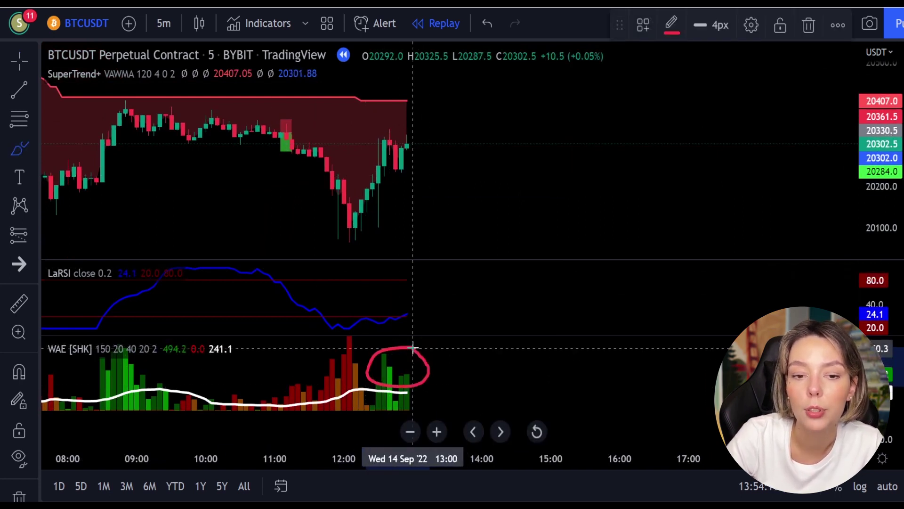
mouse_move(415, 298)
left_mouse_down()
mouse_move(398, 303)
mouse_move(425, 323)
mouse_move(407, 292)
left_mouse_up()
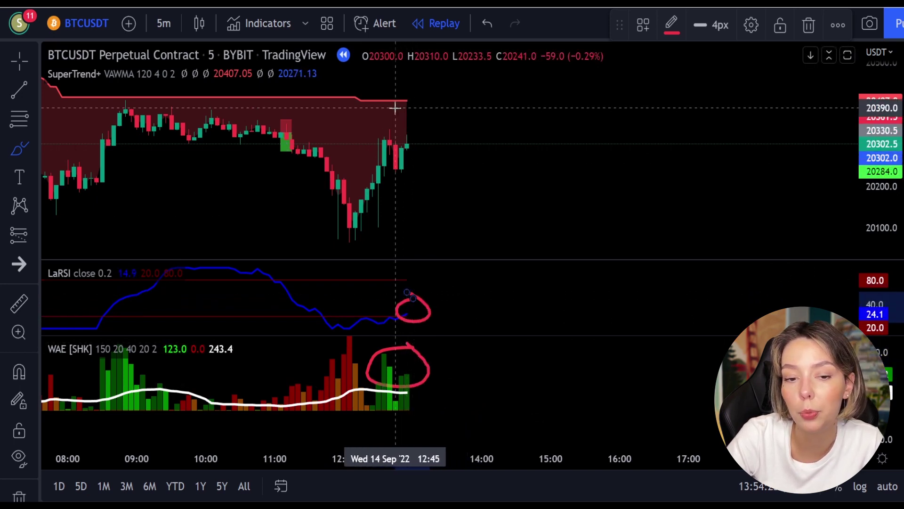
mouse_move(394, 108)
left_mouse_down()
mouse_move(389, 95)
mouse_move(345, 129)
left_mouse_up()
Draw a red X, undo the marks with Ctrl+Z, then pause and resume the bar replay
left_click_drag(478, 108, 608, 156)
left_click_drag(596, 80, 506, 193)
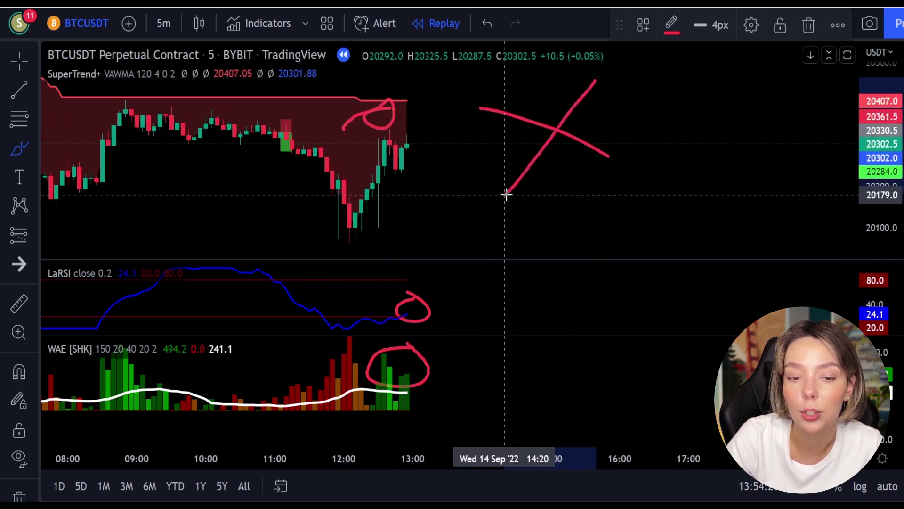
key("ctrl+z")
key("ctrl+z")
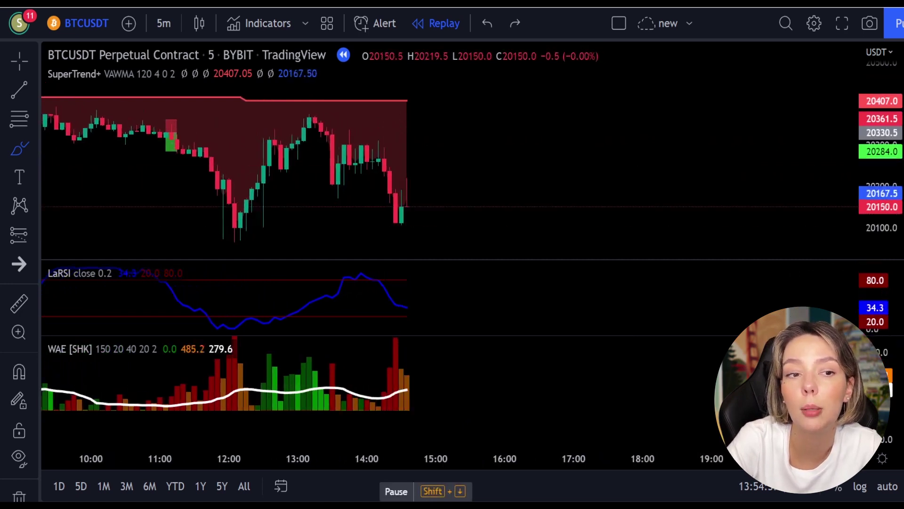
key("shift+Down")
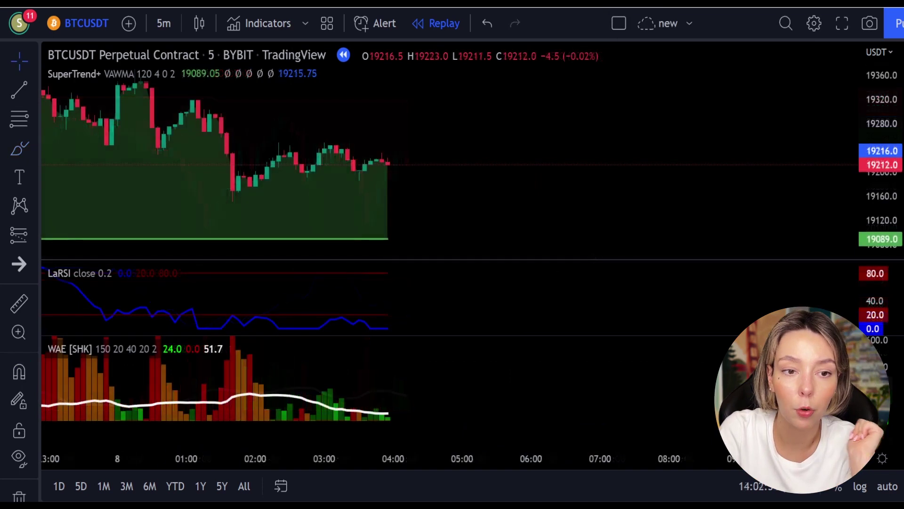
left_click(392, 476)
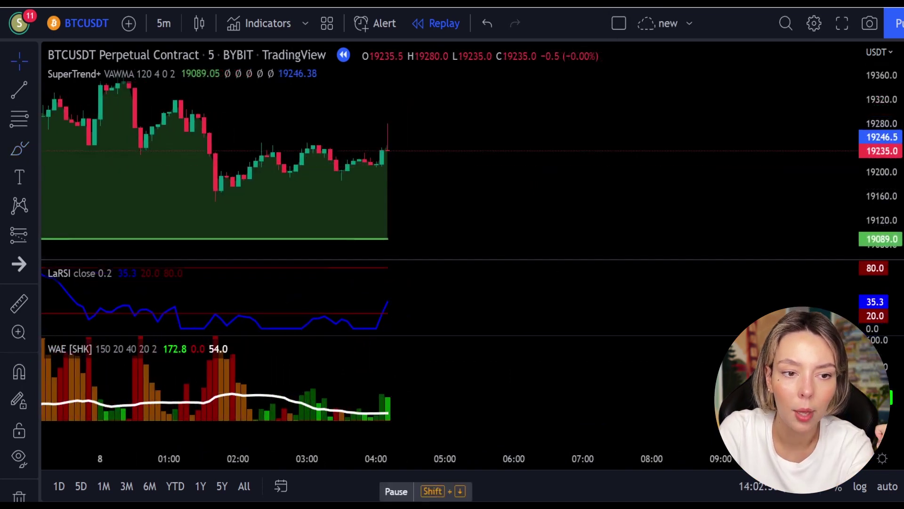
Stop the replay and circle the price area, LaRSI cross and rising WAE bars, then undo the circles
left_click(391, 475)
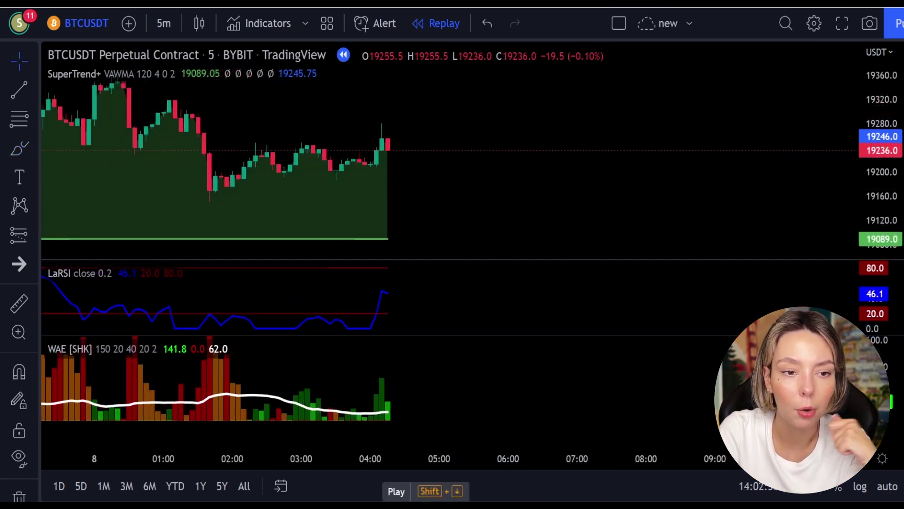
left_click(20, 149)
left_click_drag(402, 187, 355, 226)
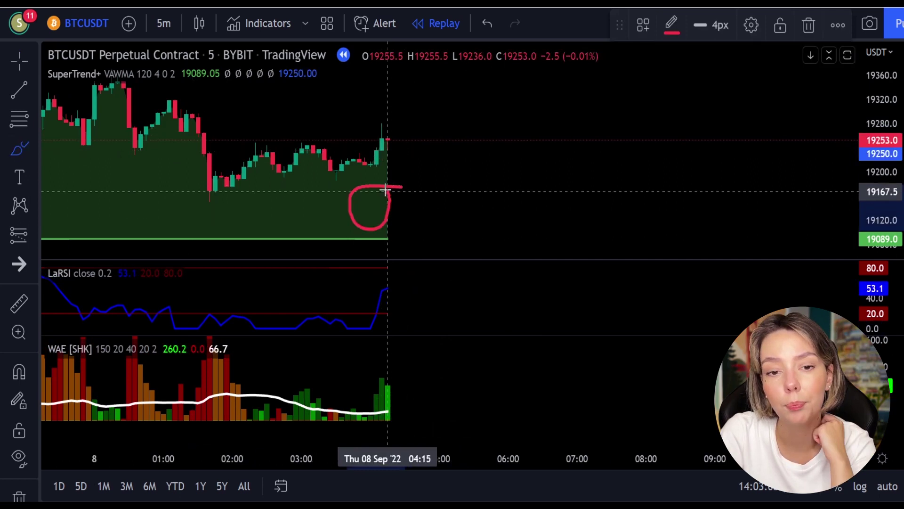
left_click_drag(387, 194, 387, 193)
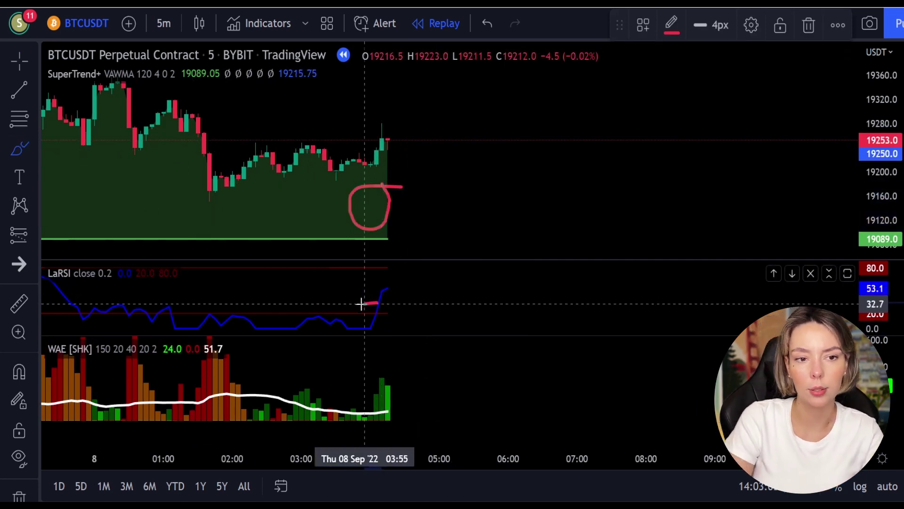
left_click_drag(372, 304, 372, 303)
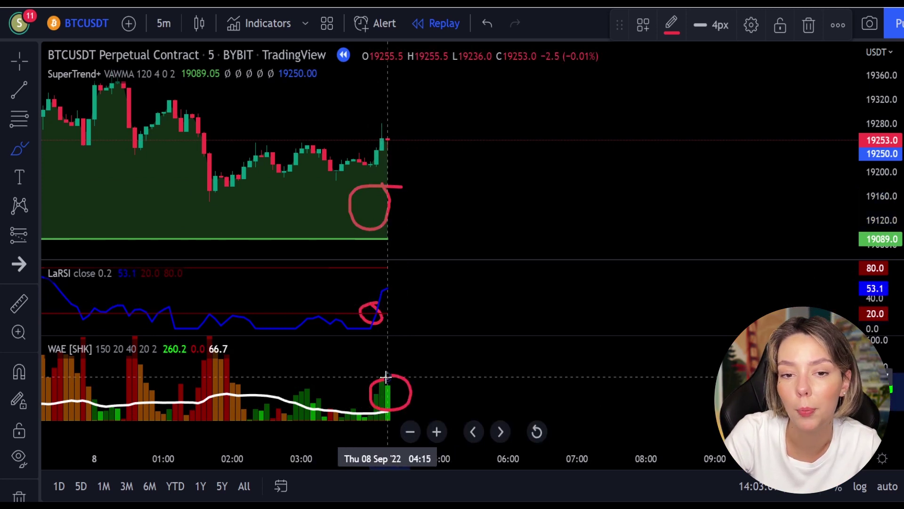
key("ctrl+z")
key("ctrl+z")
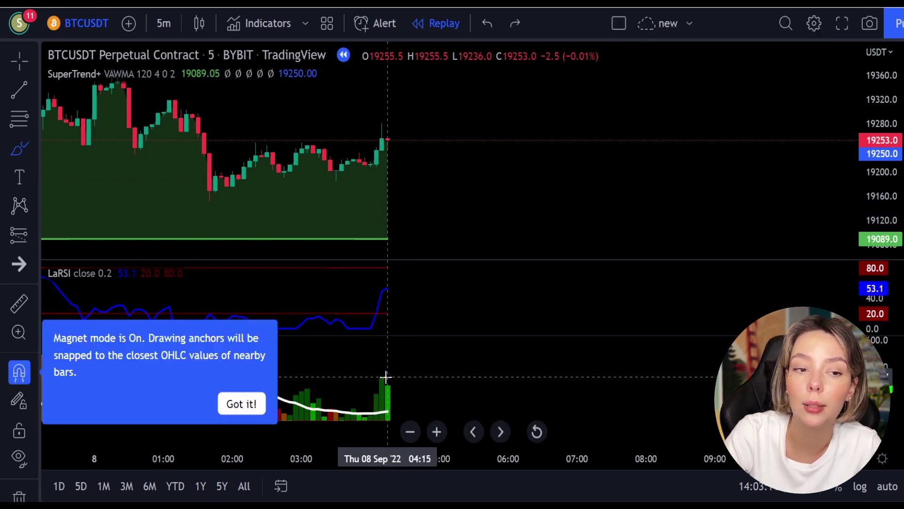
Place a long position at the 04:15 candle with stop near 19180.5 and target 19359, then replay it
left_click(28, 241)
left_click(76, 232)
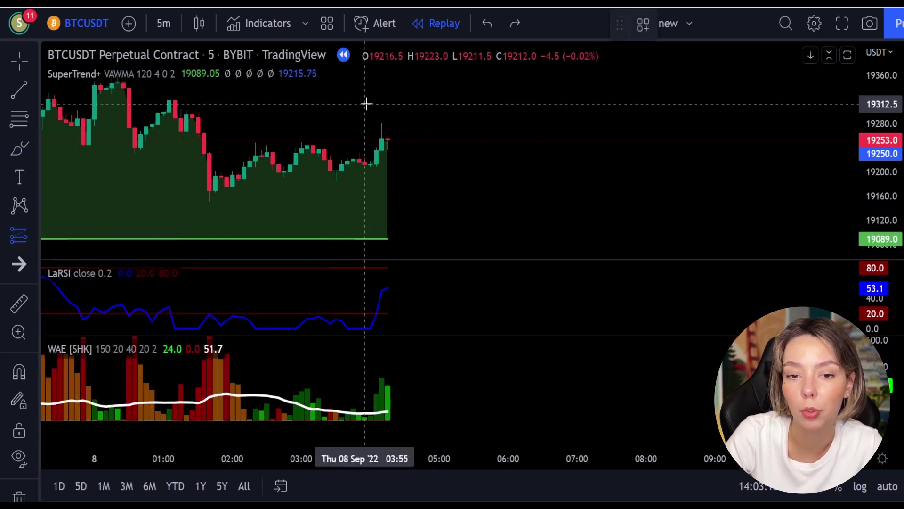
left_click(389, 140)
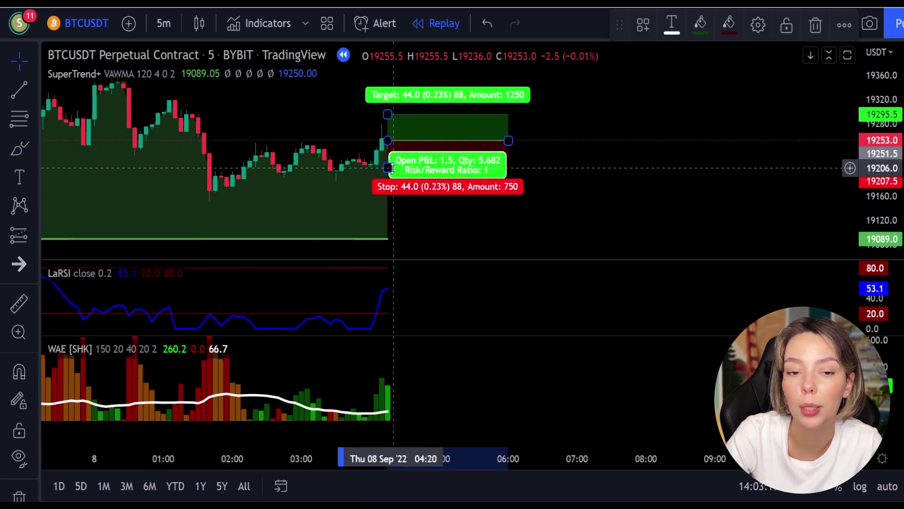
mouse_move(388, 168)
left_mouse_down()
mouse_move(387, 184)
mouse_move(396, 137)
left_mouse_up()
left_click(554, 175)
left_click(389, 176)
left_click_drag(507, 201, 647, 189)
left_click(722, 151)
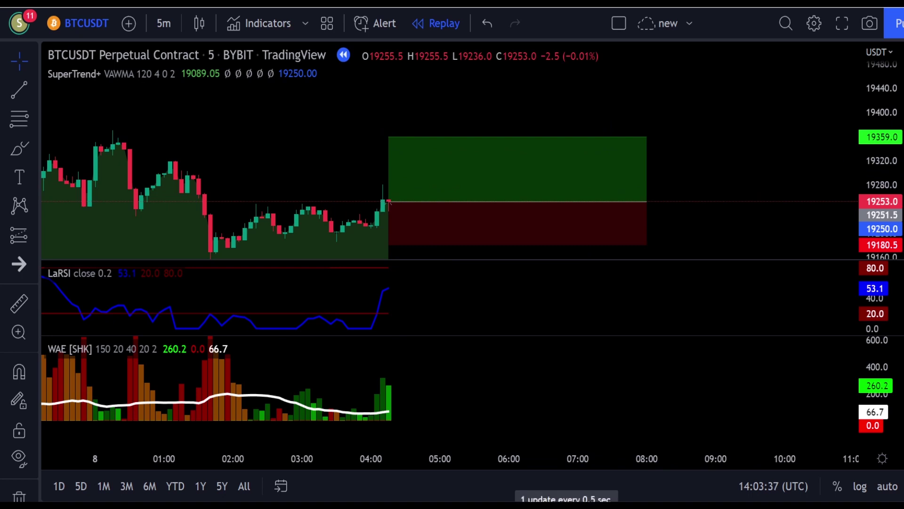
key("shift+Down")
key("shift+Down")
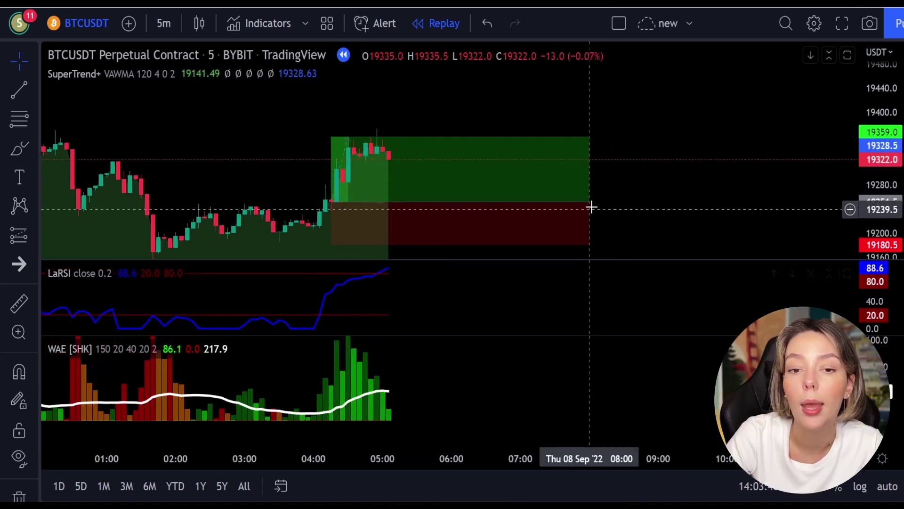
left_click_drag(593, 194, 362, 238)
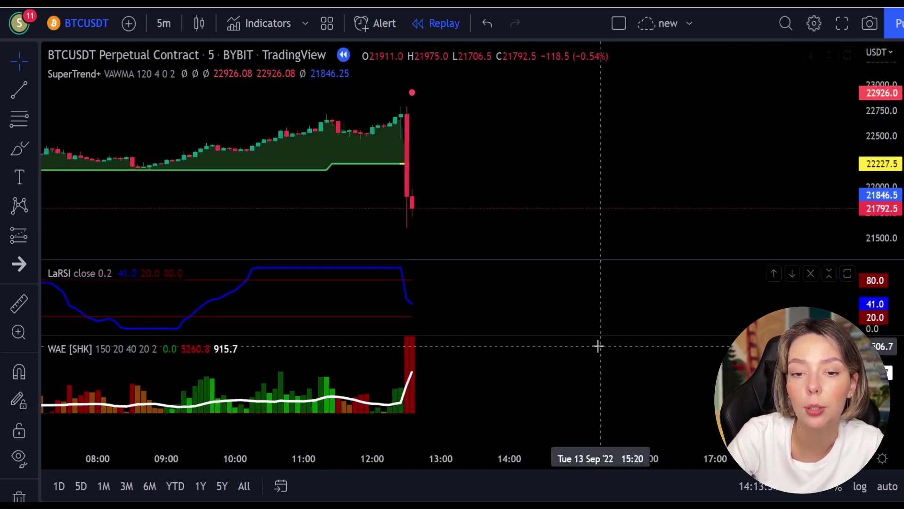
Circle the LaRSI drop, tall red WAE bars and red dot above the big candle, then undo them
mouse_move(413, 275)
left_mouse_down()
mouse_move(385, 282)
mouse_move(416, 283)
left_mouse_up()
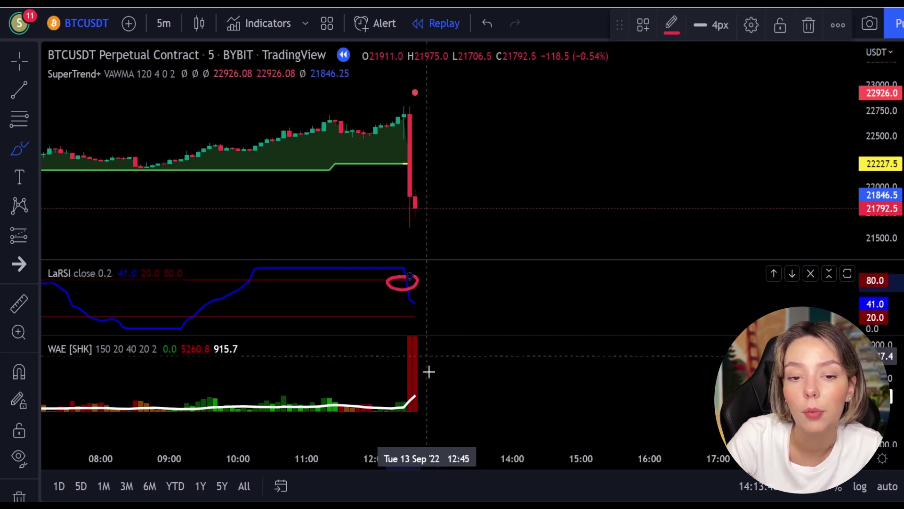
left_click_drag(433, 354, 414, 399)
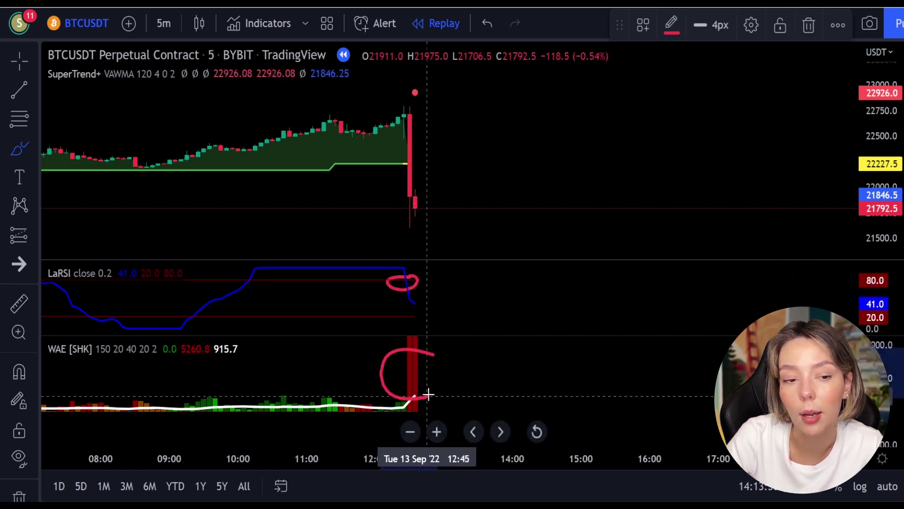
mouse_move(433, 88)
left_mouse_down()
mouse_move(403, 84)
mouse_move(410, 123)
mouse_move(444, 95)
left_mouse_up()
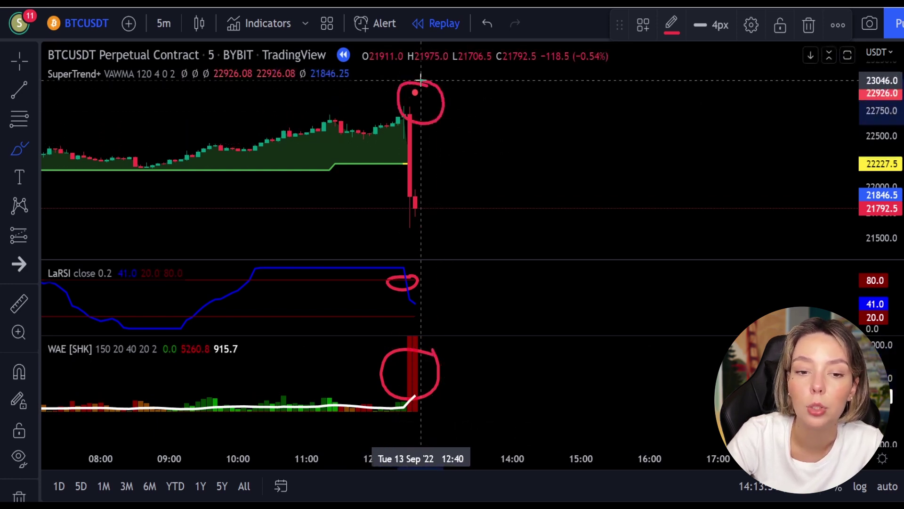
key("ctrl+z")
key("ctrl+z")
key("ctrl+z")
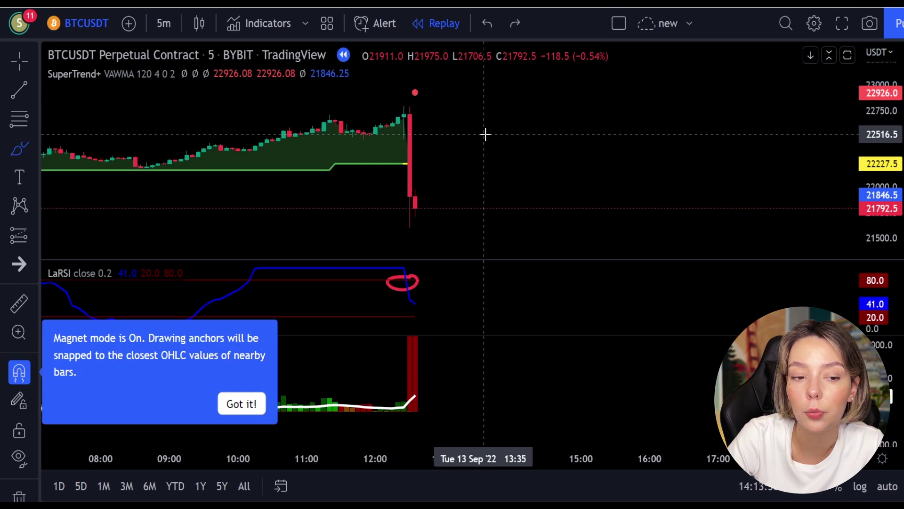
Place a short position at the big Sep 13 candle, stop near 22824.5, target 20275, and replay it
left_click(21, 241)
left_click(102, 257)
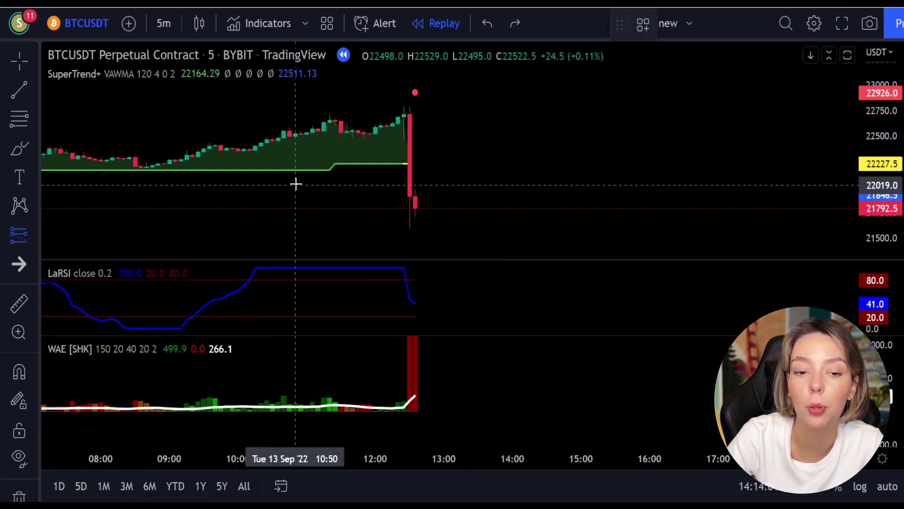
left_click(415, 207)
left_click_drag(415, 181, 414, 93)
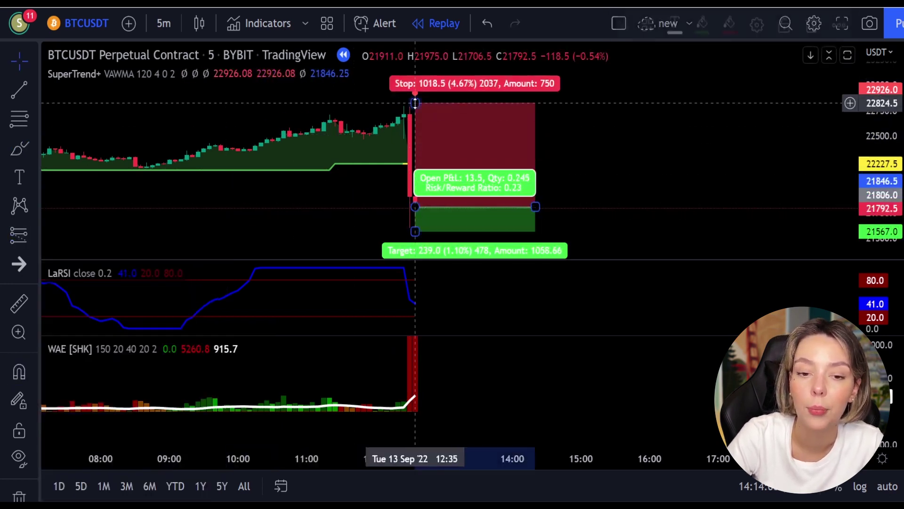
left_click_drag(415, 187, 421, 244)
left_click_drag(527, 128, 841, 119)
left_click_drag(501, 224, 456, 238)
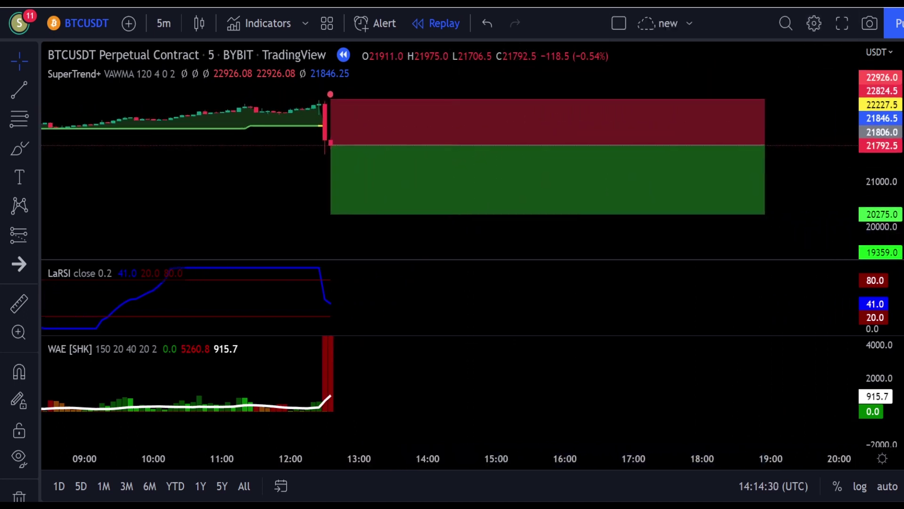
key("shift+Down")
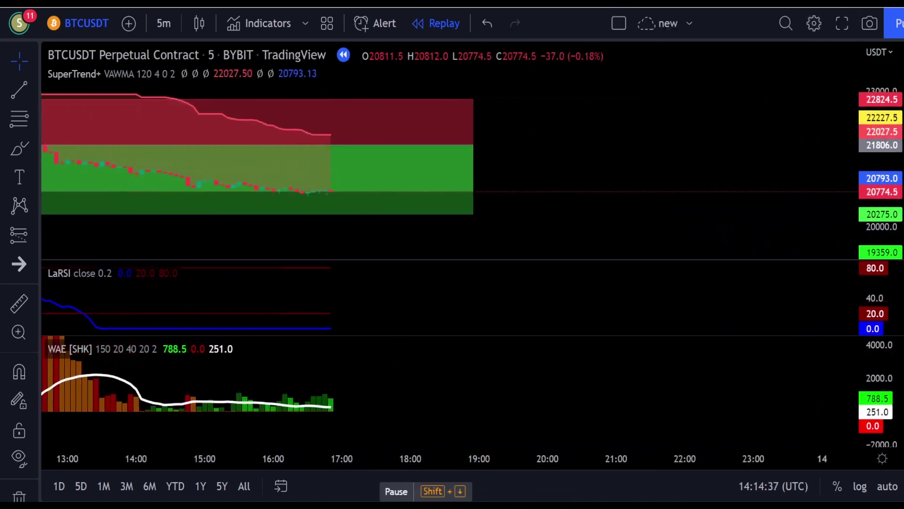
left_click_drag(340, 135, 731, 119)
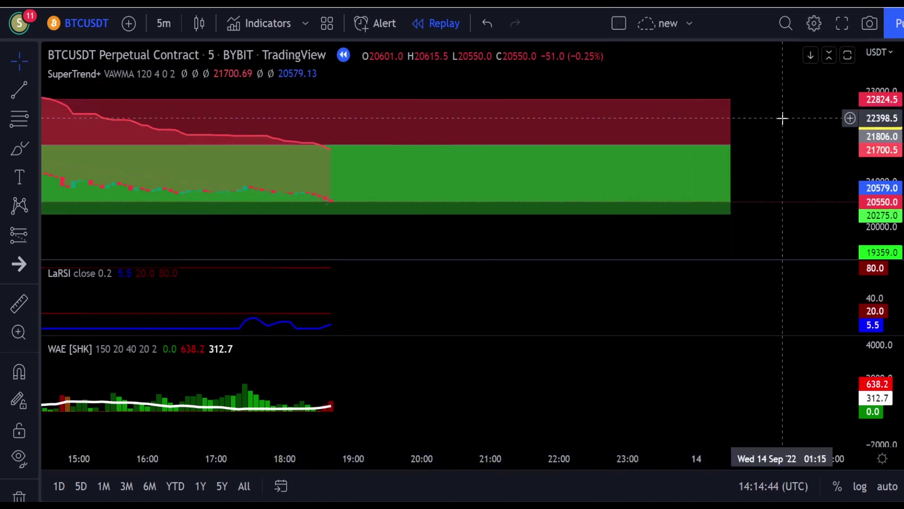
left_click_drag(678, 143, 297, 170)
Pause the Sep 8 replay and step forward seven bars with Shift+Right to about 17:05
left_click_drag(238, 236, 428, 222)
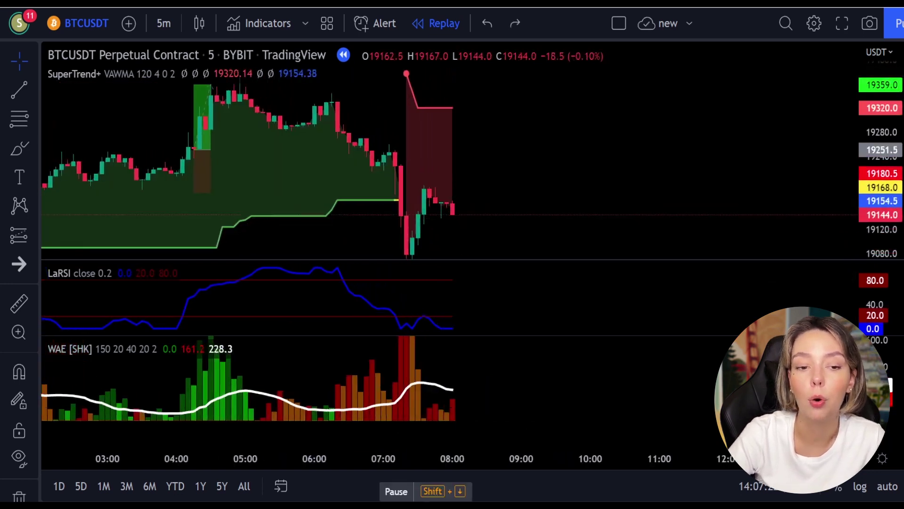
left_click(396, 491)
key("shift+Right")
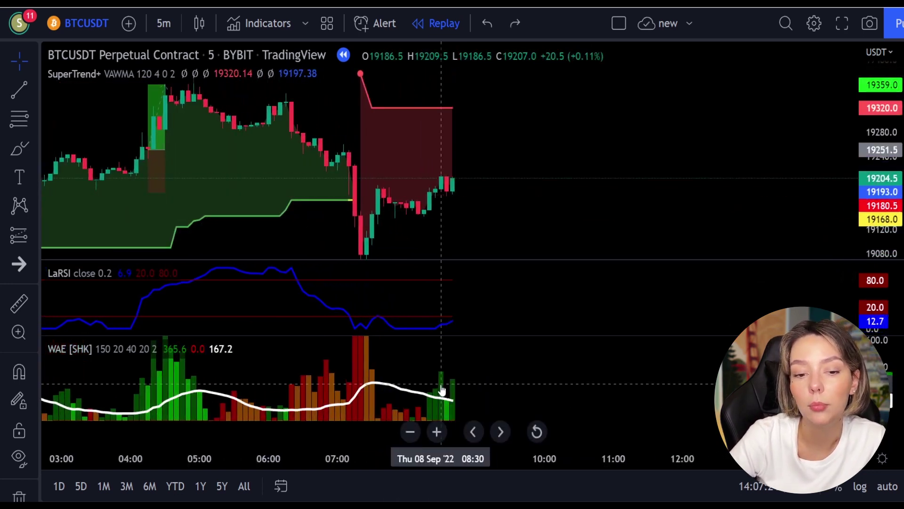
key("shift+Right")
key("shift+Right")
key("shift+Right")
key("shift+Right")
key("shift+Right")
key("shift+Right")
key("shift+Right")
key("shift+Right")
key("shift+Right")
key("shift+Right")
key("shift+Right")
key("shift+Right")
key("shift+Right")
key("shift+Right")
key("shift+Right")
key("shift+Right")
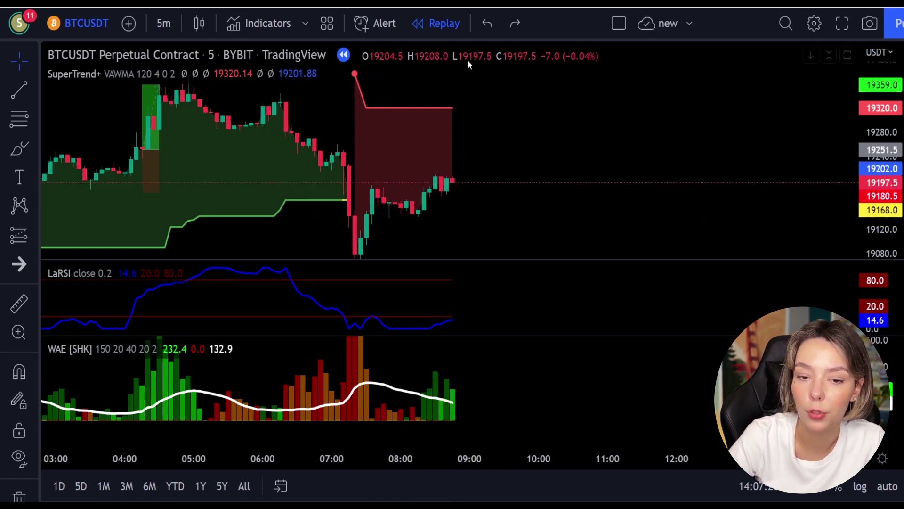
key("shift+Right")
key("shift+Right")
key("shift+Right")
key("shift+Right")
key("shift+Right")
key("shift+Right")
key("shift+Right")
key("shift+Right")
key("shift+Right")
key("shift+Right")
key("shift+Right")
key("shift+Right")
key("shift+Right")
key("shift+Right")
key("shift+Right")
key("shift+Right")
key("shift+Right")
key("shift+Right")
key("shift+Right")
key("shift+Right")
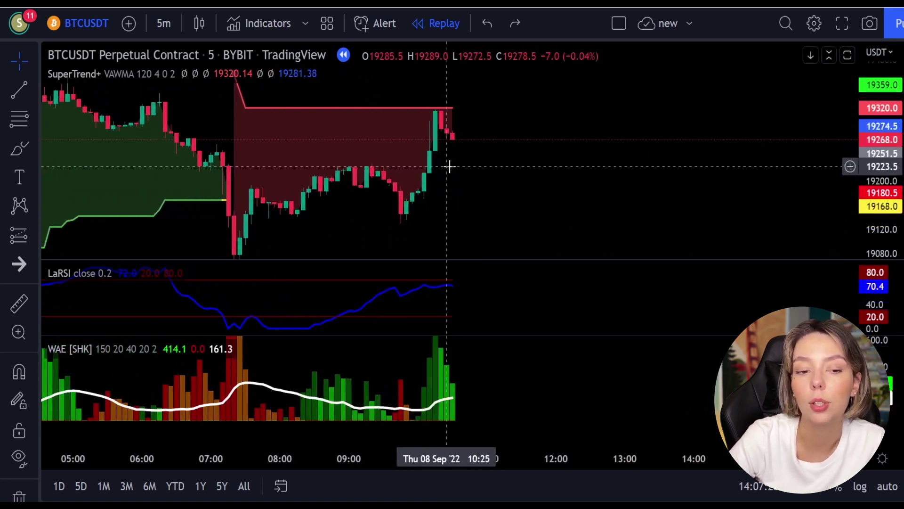
key("shift+Right")
key("shift+Right")
key("shift+Right")
key("shift+Right")
key("shift+Right")
key("shift+Right")
key("shift+Right")
key("shift+Right")
key("shift+Right")
key("shift+Right")
key("shift+Right")
key("shift+Right")
key("shift+Right")
key("shift+Right")
key("shift+Right")
key("shift+Right")
key("shift+Right")
key("shift+Right")
key("shift+Right")
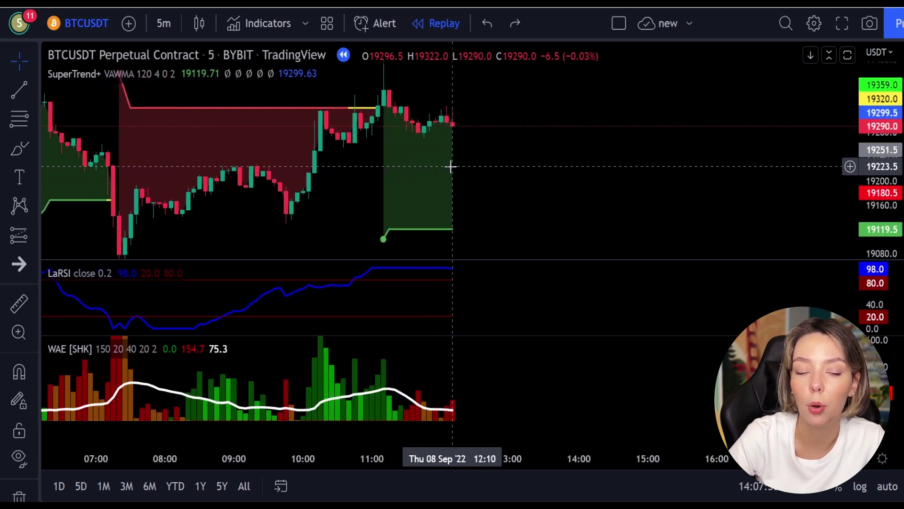
key("shift+Right")
key("shift+Right")
key("shift+Right")
key("shift+Right")
key("shift+Right")
key("shift+Right")
key("shift+Right")
key("shift+Right")
key("shift+Right")
key("shift+Right")
key("shift+Right")
key("shift+Right")
key("shift+Right")
key("shift+Right")
key("shift+Right")
key("shift+Right")
key("shift+Right")
key("shift+Right")
key("shift+Right")
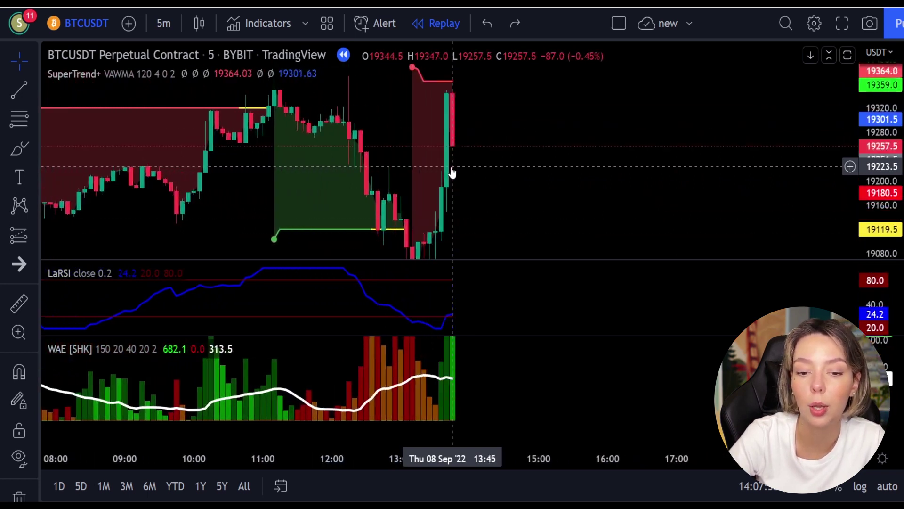
key("shift+Right")
key("shift+Right")
key("shift+Right")
key("shift+Right")
key("shift+Right")
key("shift+Right")
key("shift+Right")
key("shift+Right")
key("shift+Right")
key("shift+Right")
key("shift+Right")
key("shift+Right")
key("shift+Right")
key("shift+Right")
key("shift+Right")
key("shift+Right")
key("shift+Right")
key("shift+Right")
key("shift+Right")
key("shift+Right")
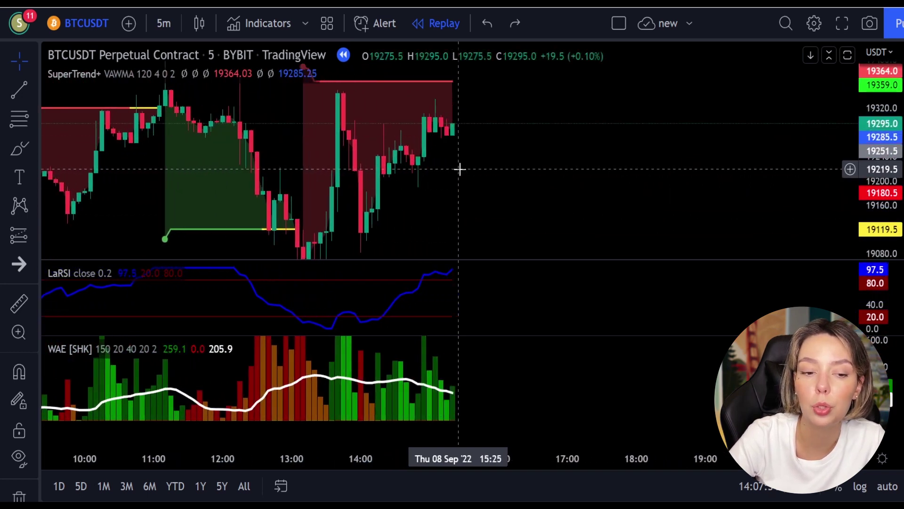
key("shift+Right")
key("shift+Right")
key("shift+Right")
key("shift+Right")
key("shift+Right")
key("shift+Right")
key("shift+Right")
key("shift+Right")
key("shift+Right")
key("shift+Right")
key("shift+Right")
key("shift+Right")
key("shift+Right")
key("shift+Right")
key("shift+Right")
key("shift+Right")
key("shift+Right")
key("shift+Right")
key("shift+Right")
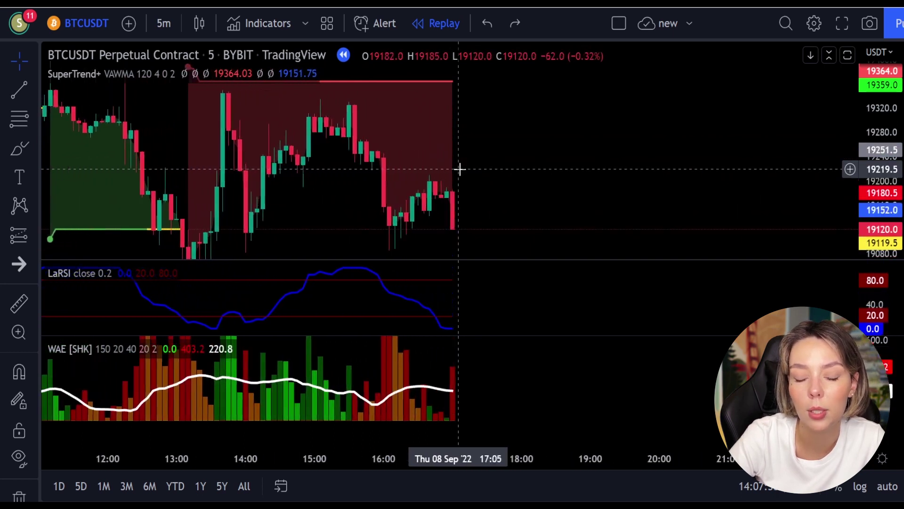